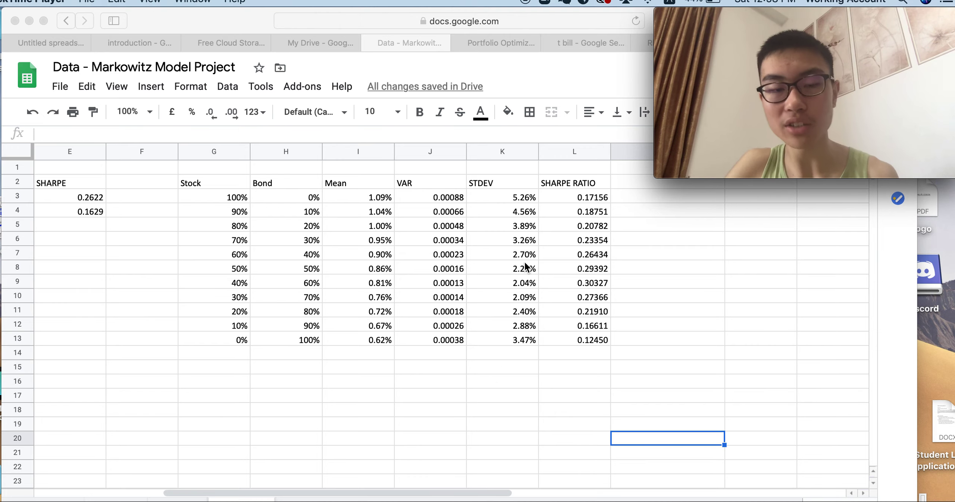
- Bring the spreadsheet forward and select the Mean values in I2:I13
left_click(522, 385)
key("super+Tab")
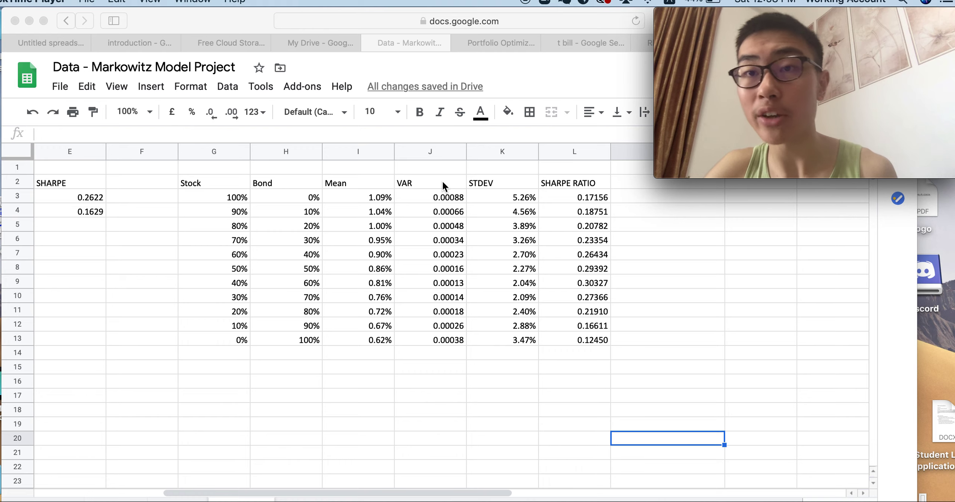
left_click(368, 181)
left_click_drag(360, 185, 366, 334)
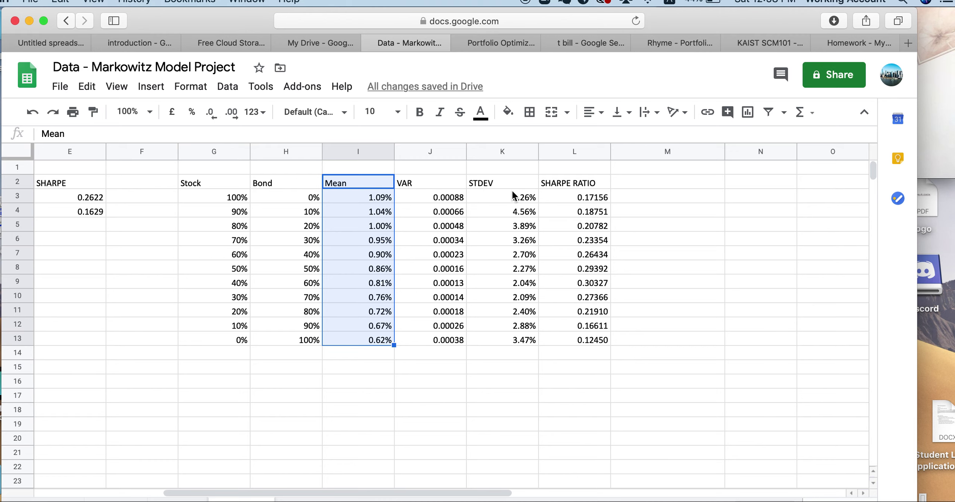
left_click_drag(716, 17, 619, 316)
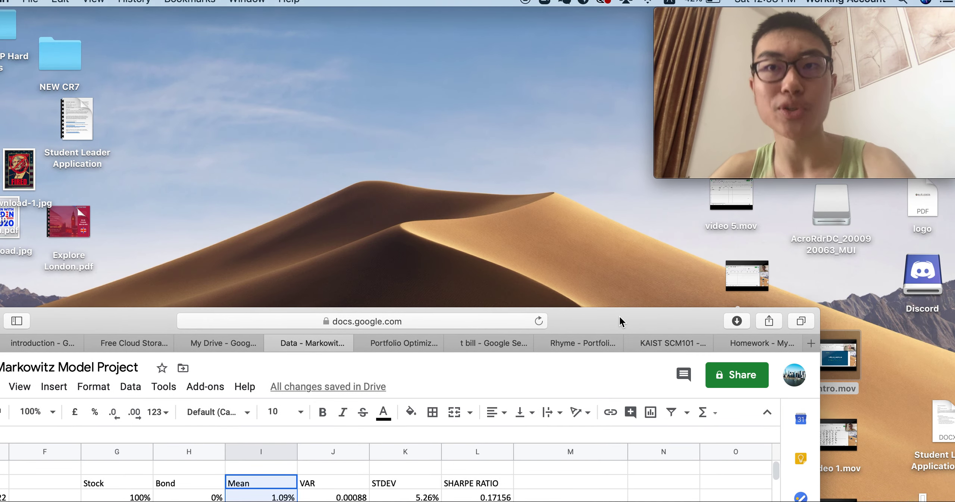
left_click_drag(620, 317, 707, 22)
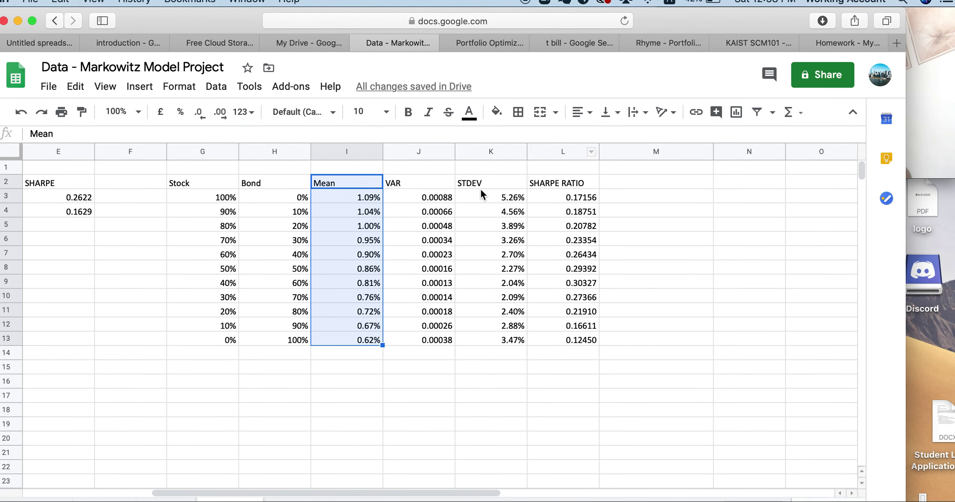
- Select Mean I2:I13 together with STDEV K2:K13 as the chart data
left_click(493, 178)
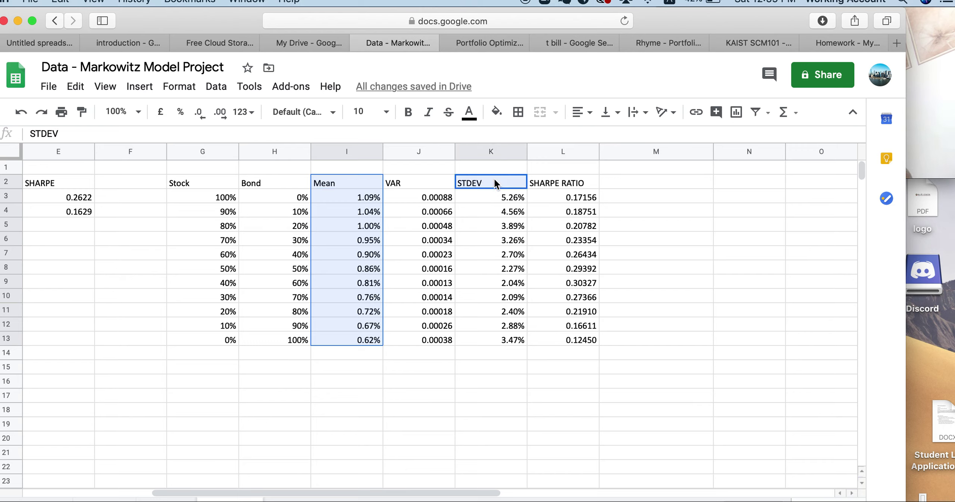
left_click_drag(495, 179, 501, 334)
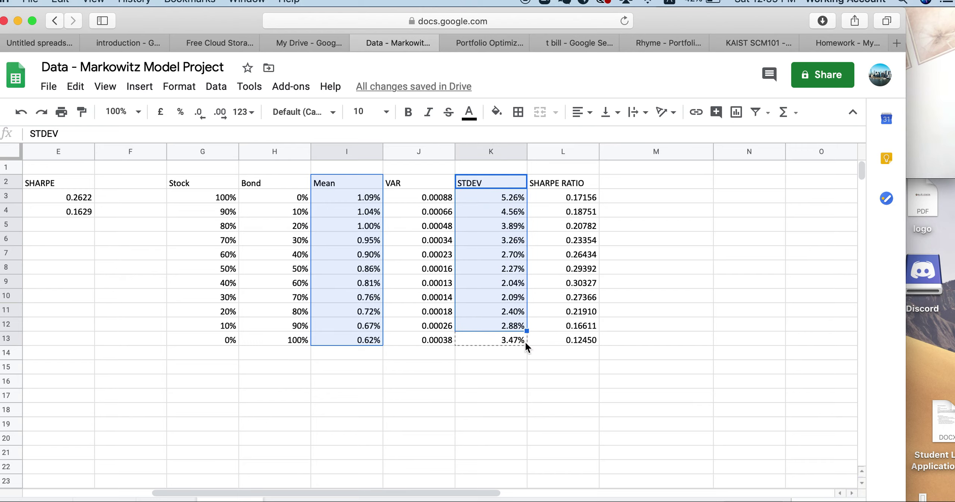
left_click_drag(526, 348, 525, 344)
left_click(464, 425)
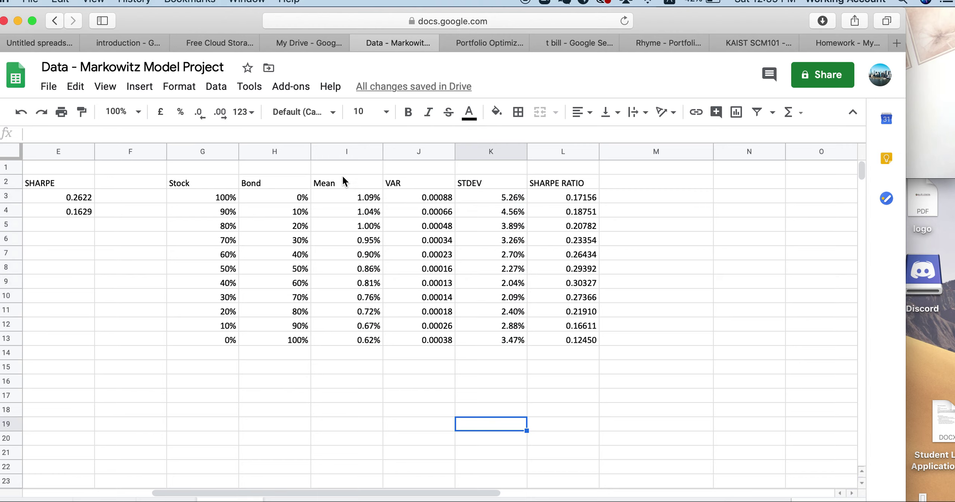
left_click_drag(343, 177, 342, 336)
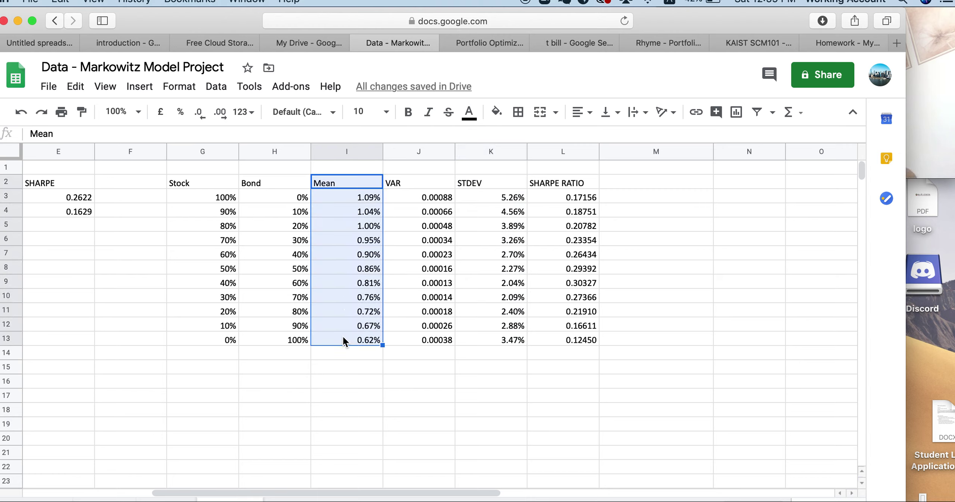
left_click_drag(488, 182, 495, 343)
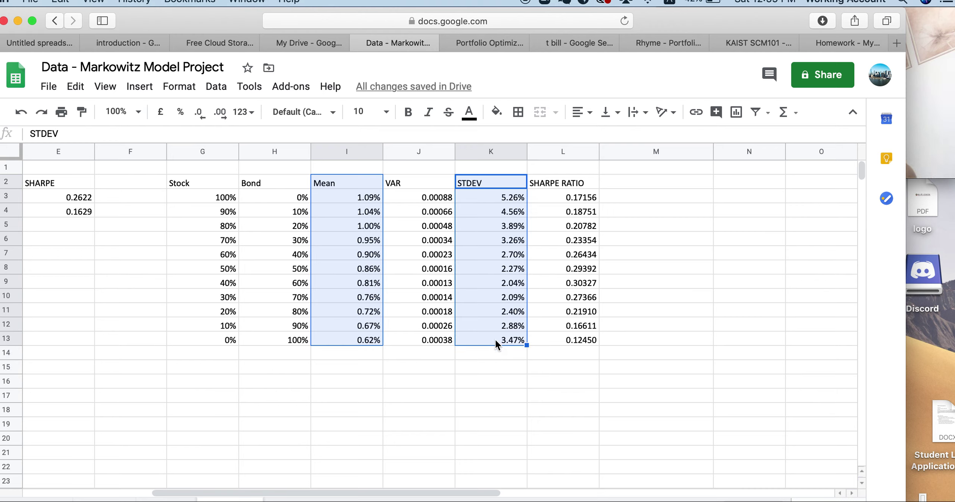
left_click(146, 92)
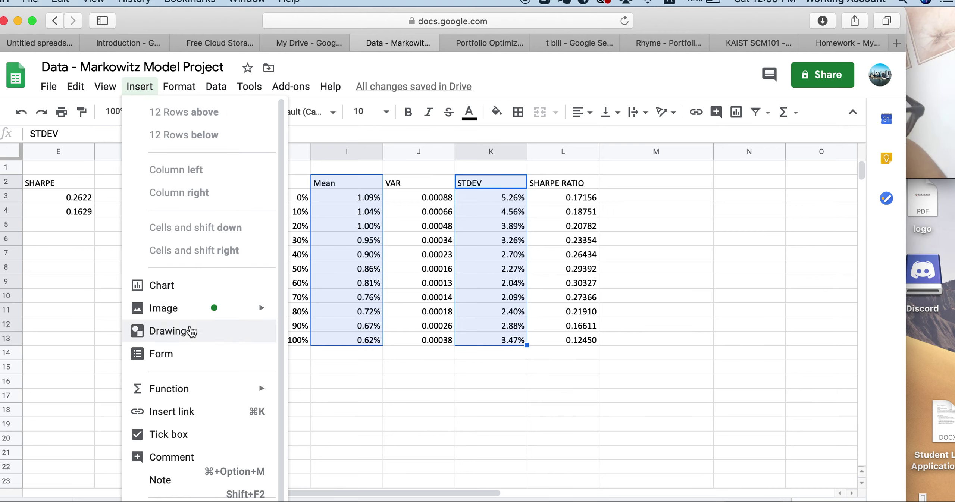
- Insert a chart of I2:I13 and K2:K13 and change its type to Scatter chart
key("Escape")
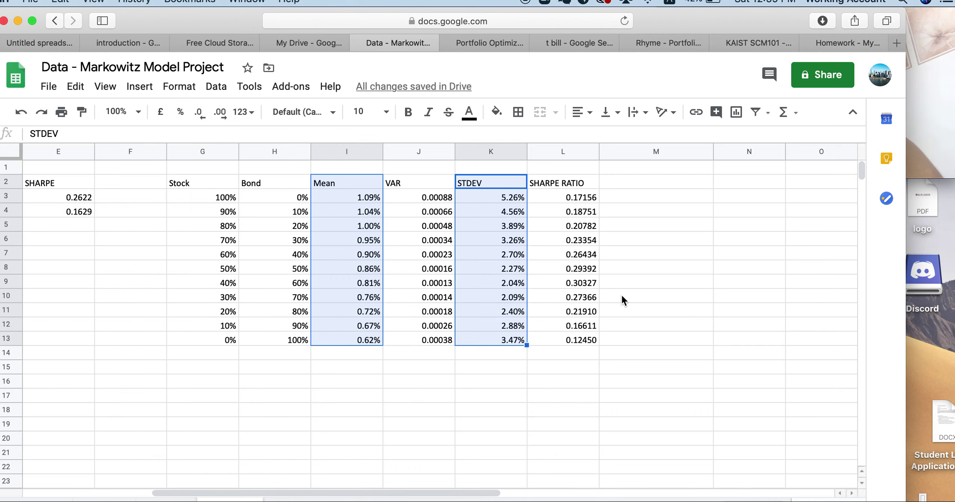
left_click(734, 224)
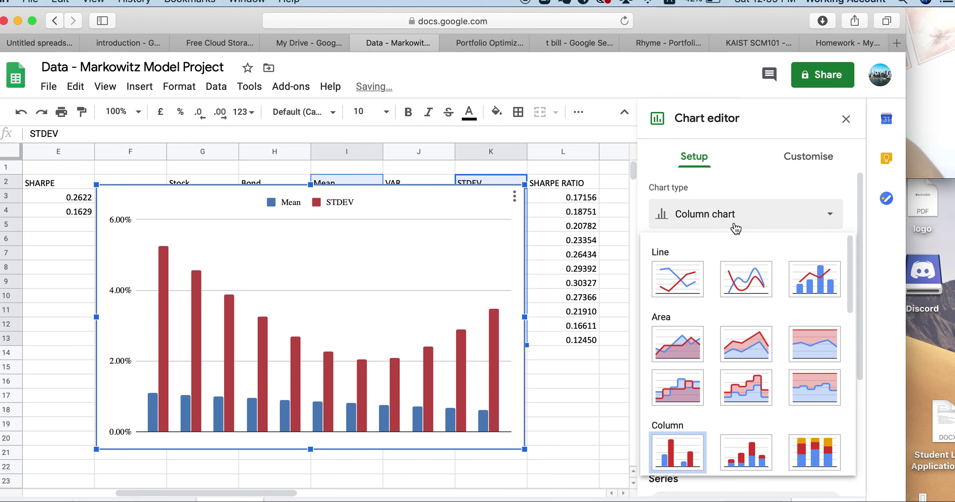
scroll(728, 358, "down", 10)
scroll(727, 358, "up", 5)
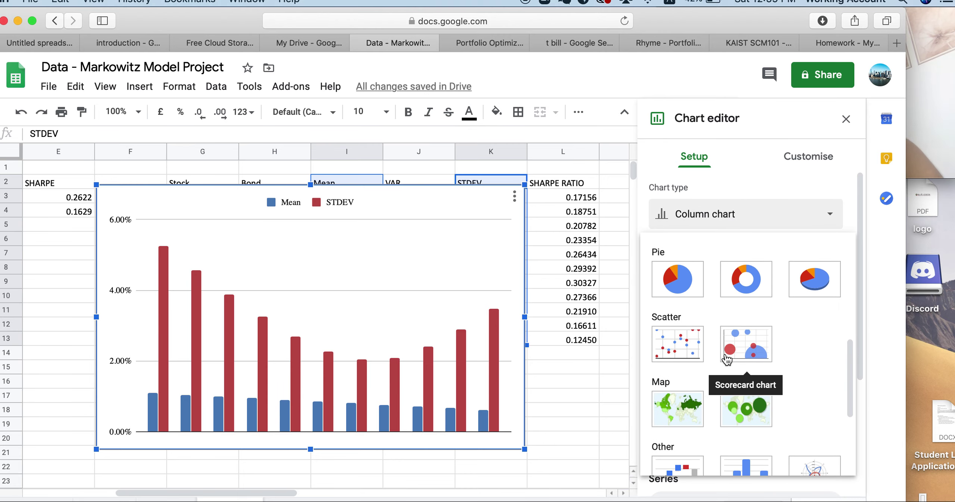
left_click(697, 349)
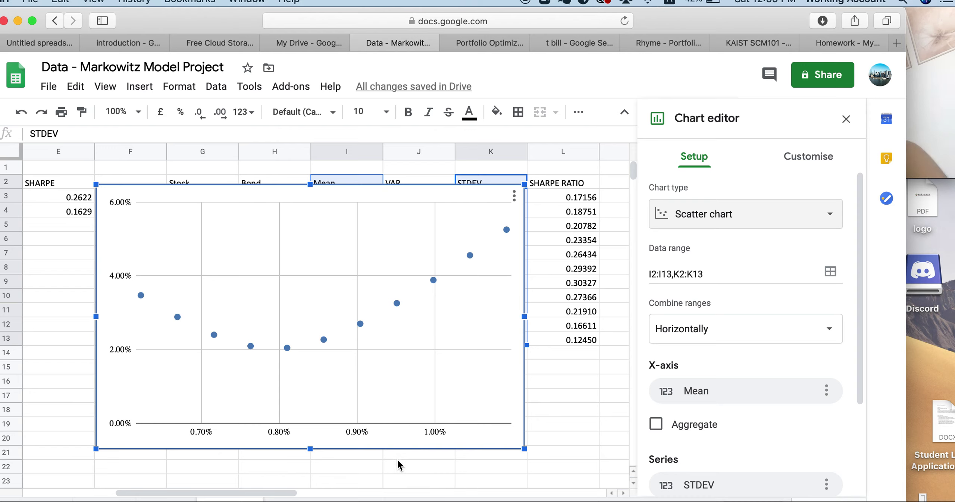
left_click(382, 433)
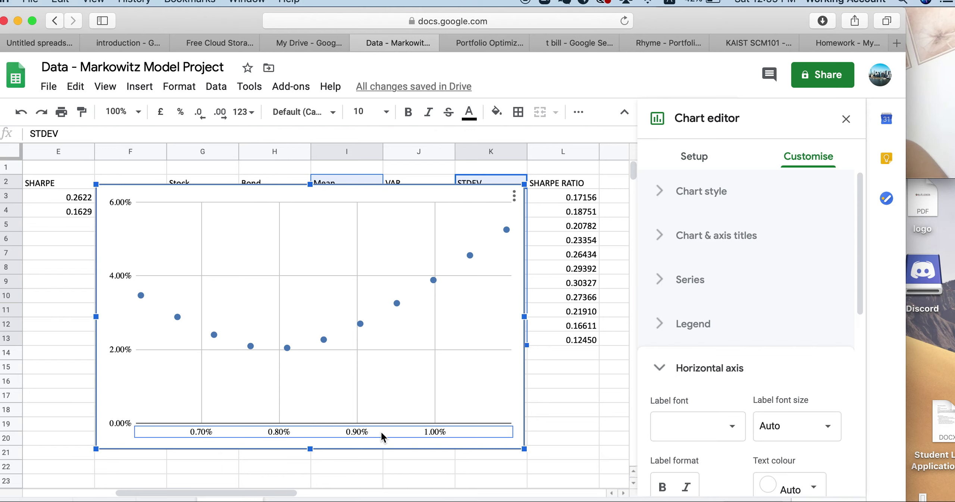
- Set the chart's X-axis to the STDEV column
left_click(704, 151)
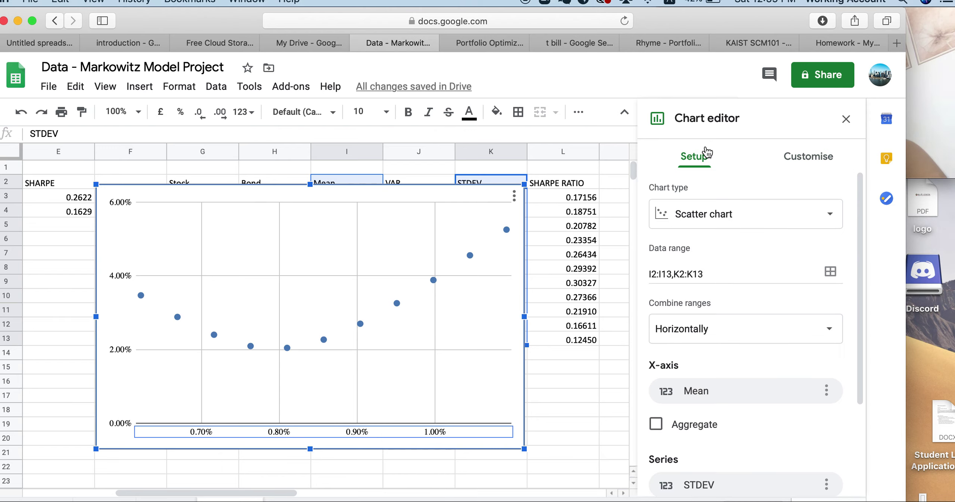
scroll(743, 352, "down", 4)
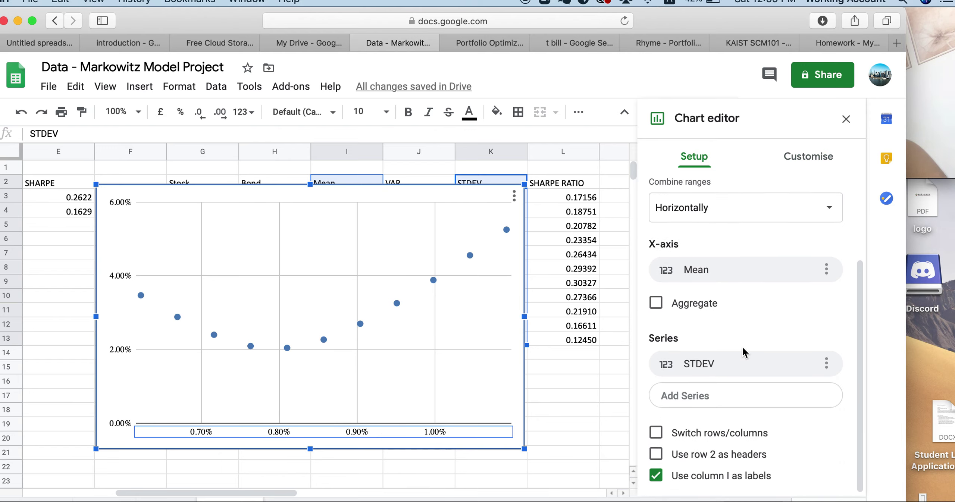
left_click(709, 270)
left_click(709, 270)
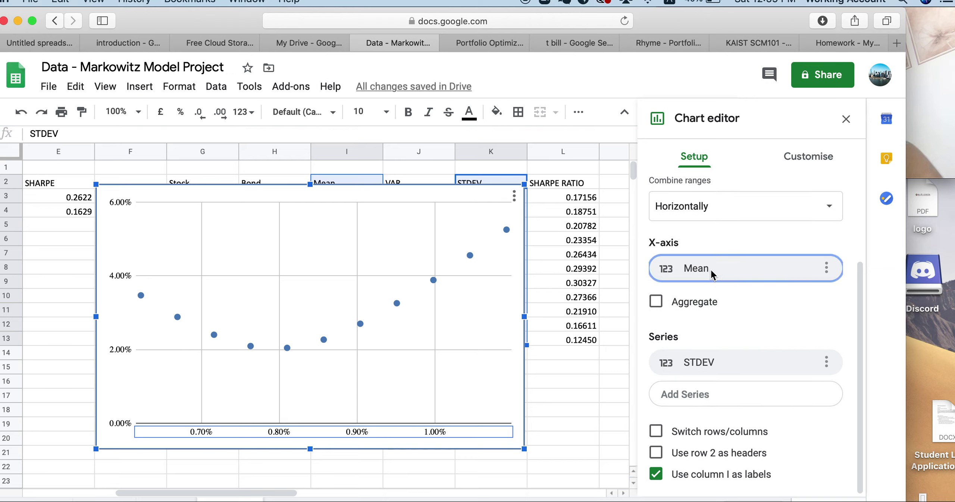
left_click(713, 272)
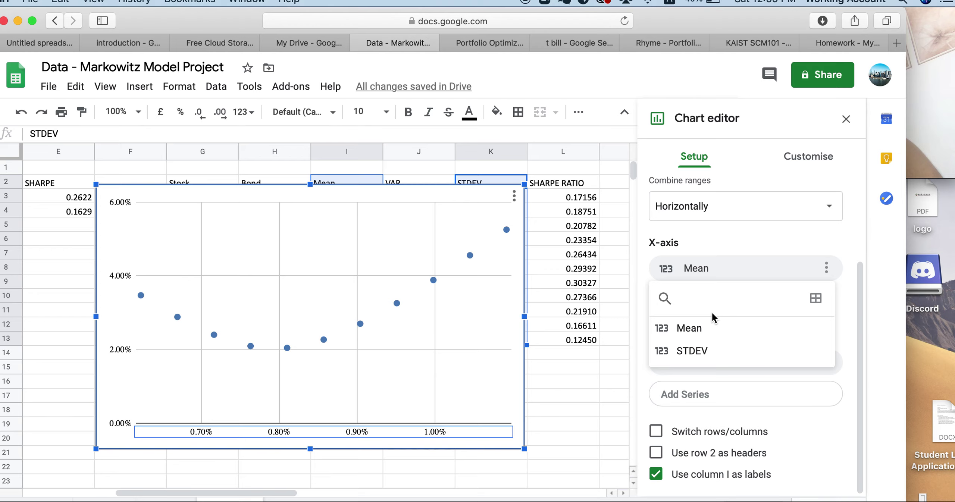
left_click(713, 357)
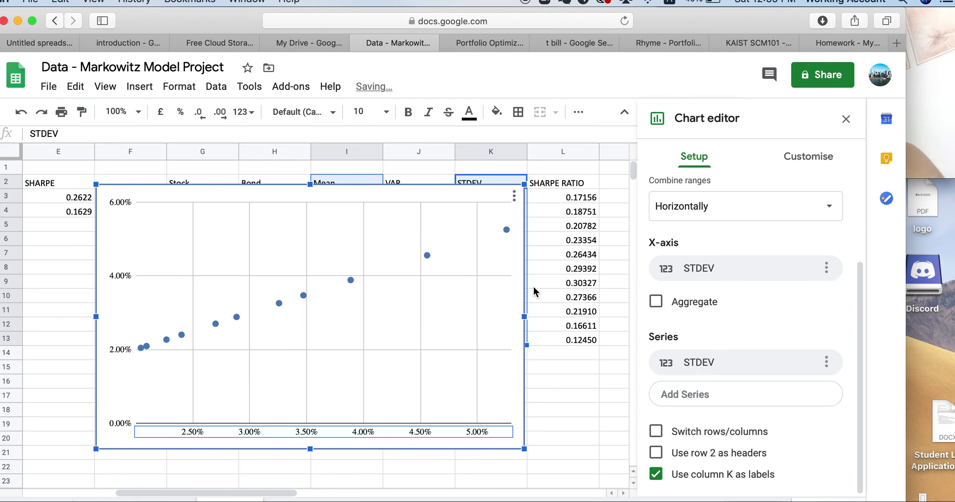
- Change the chart series from STDEV to Mean
left_click(126, 358)
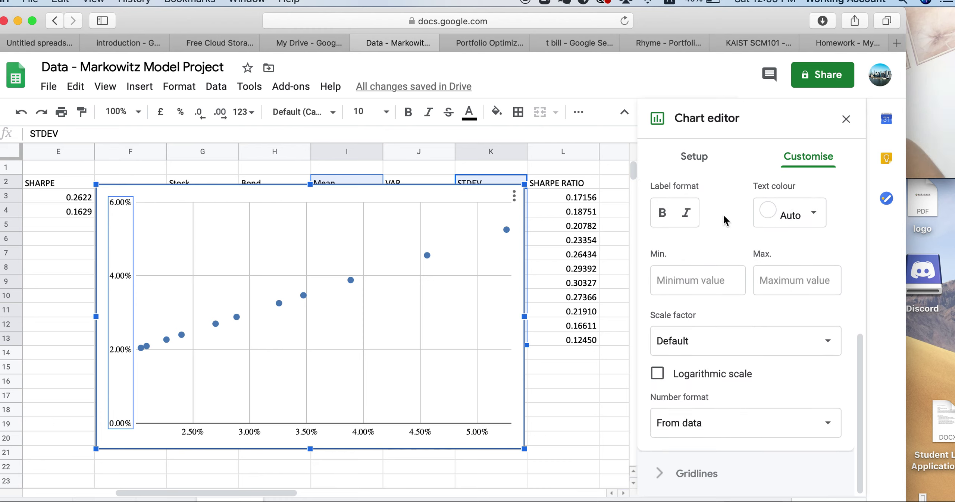
left_click(698, 157)
left_click(714, 358)
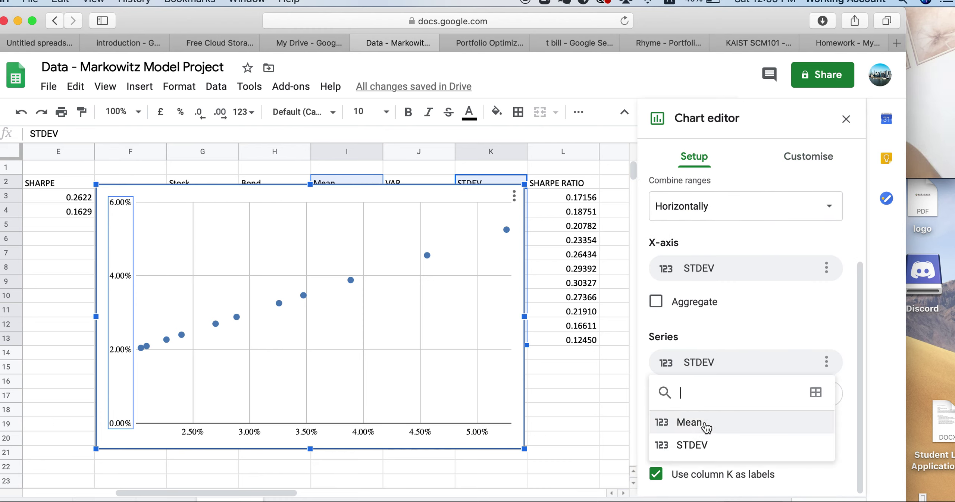
left_click(722, 422)
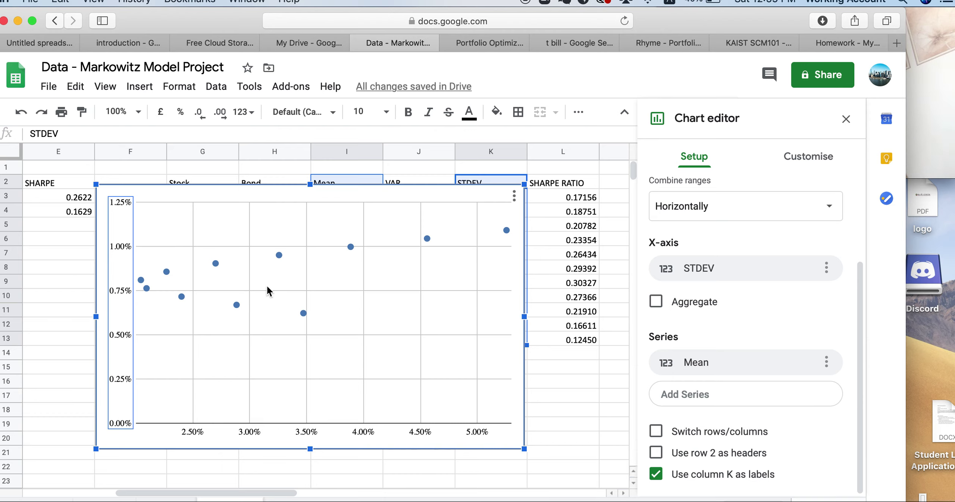
left_click(324, 433)
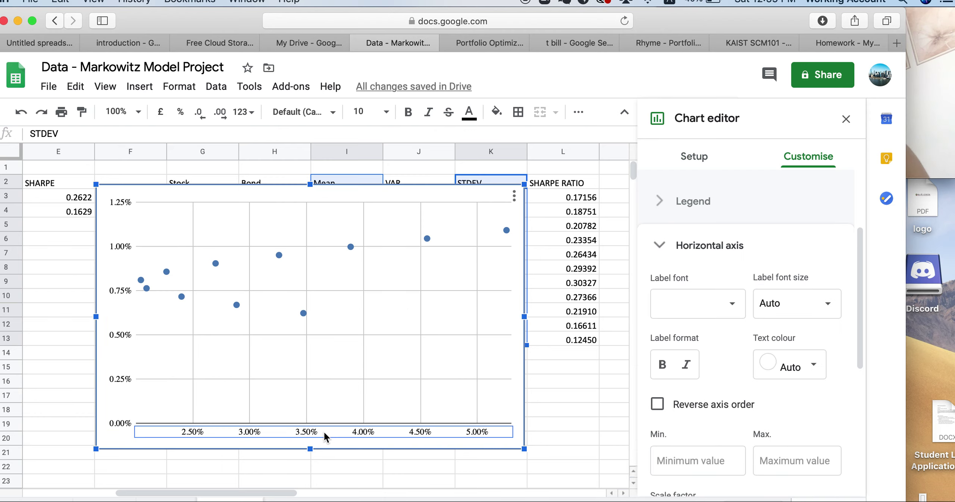
- Expand the Series settings and turn on Data labels for the Mean points
left_click(126, 307)
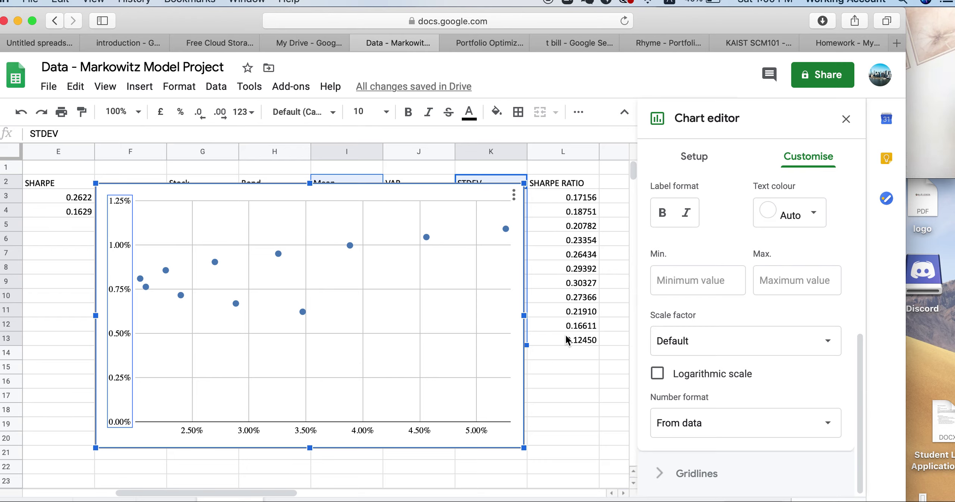
scroll(763, 263, "up", 6)
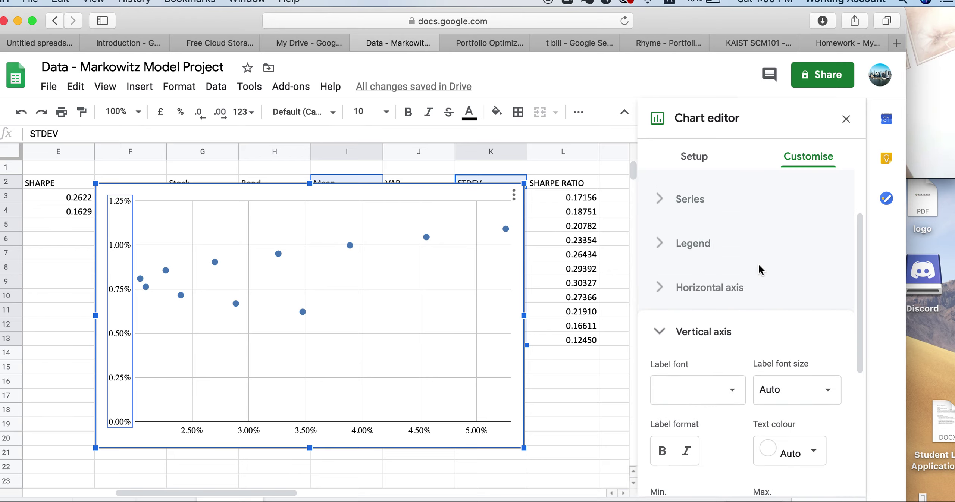
scroll(757, 269, "down", 4)
left_click(351, 246)
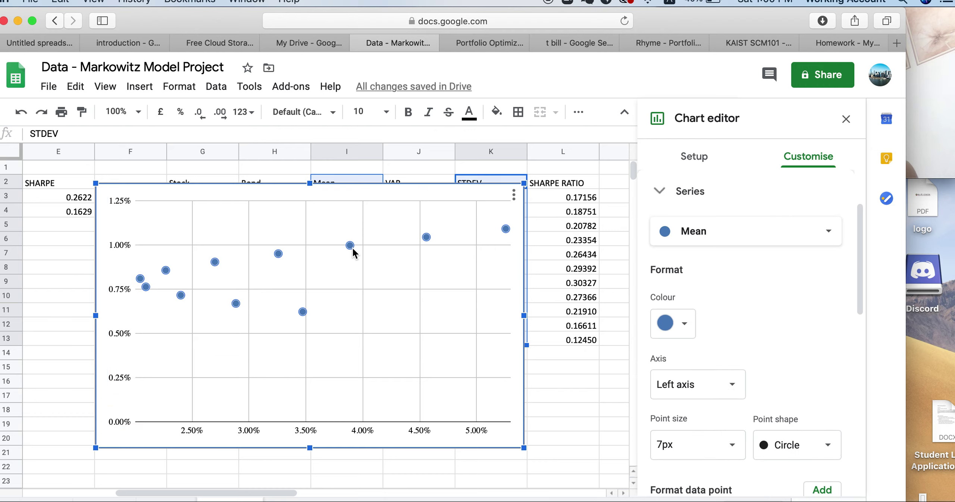
scroll(712, 345, "down", 3)
scroll(716, 373, "down", 2)
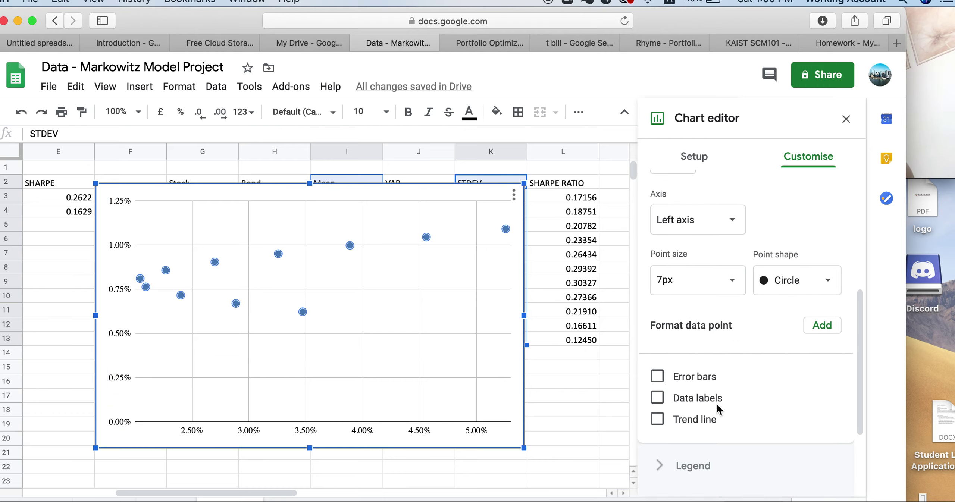
scroll(719, 411, "up", 5)
left_click(692, 204)
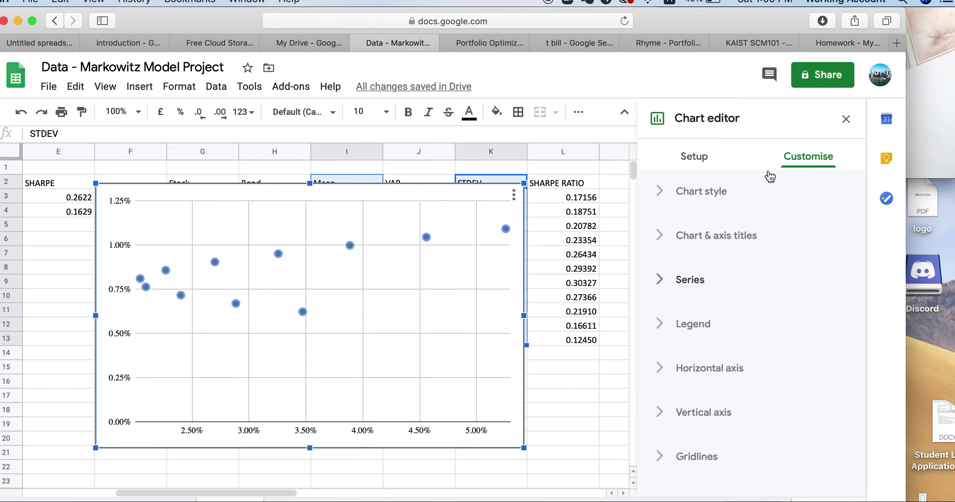
left_click(691, 280)
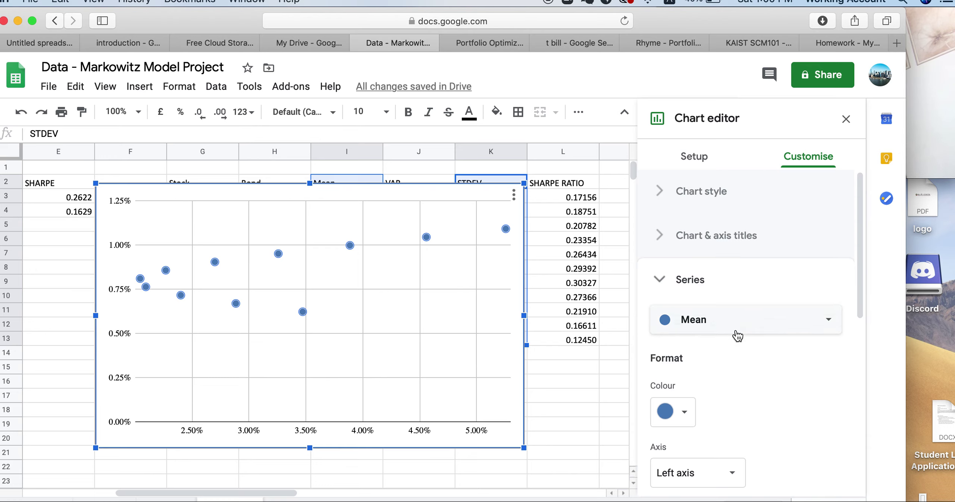
scroll(736, 334, "down", 5)
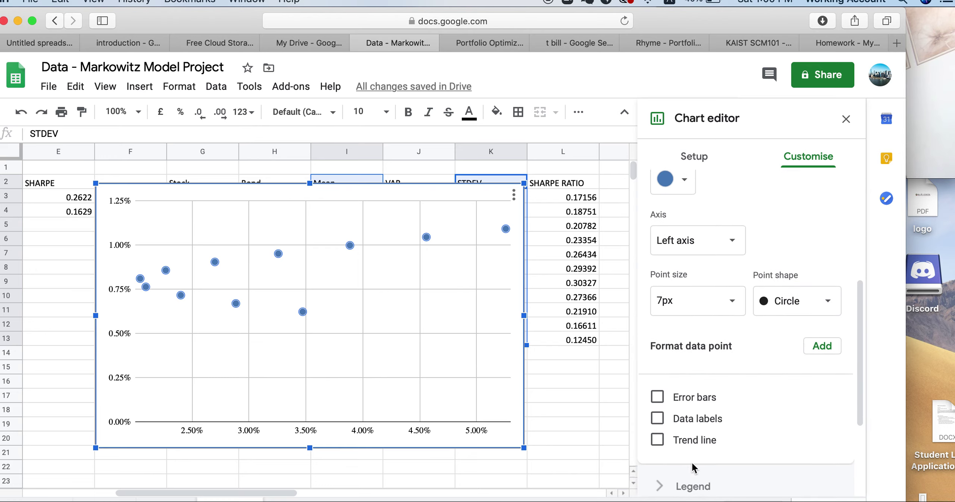
left_click(720, 426)
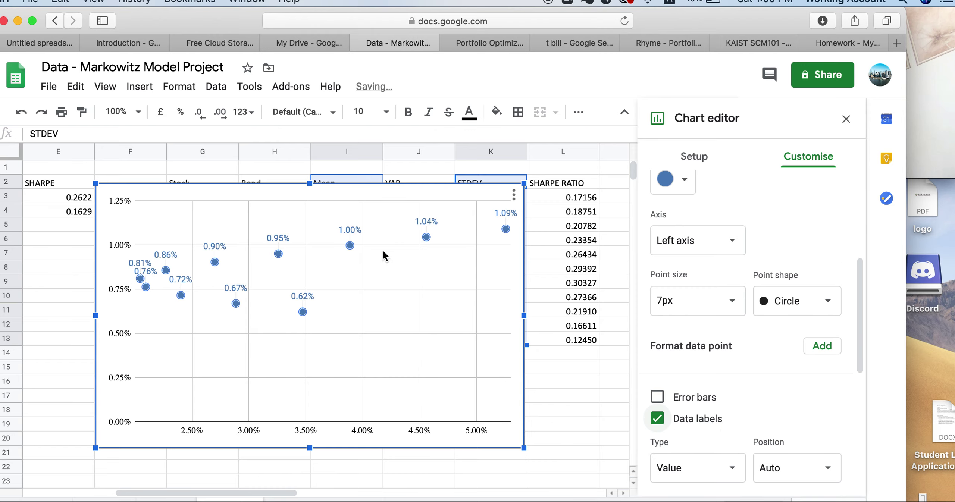
- Select the chart's data labels and review their label formatting options
left_click(354, 230)
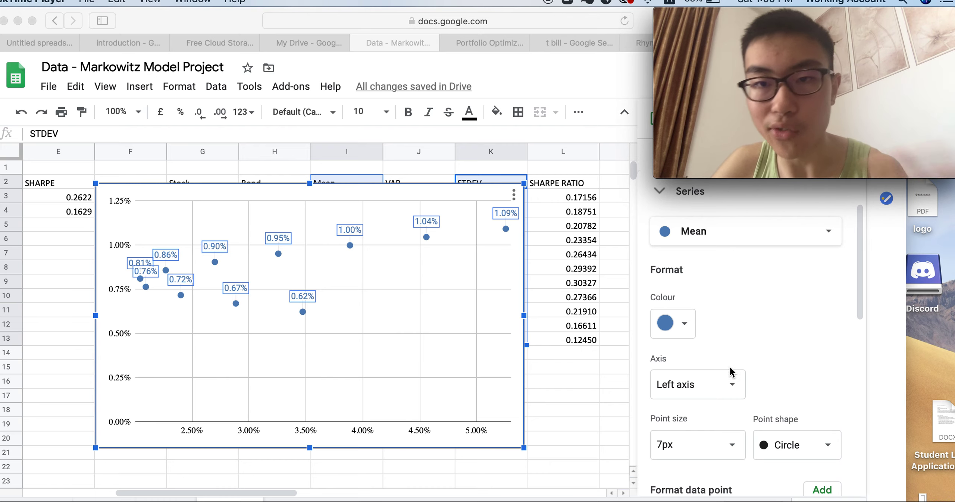
scroll(730, 380, "down", 2)
mouse_move(754, 106)
left_click(702, 296)
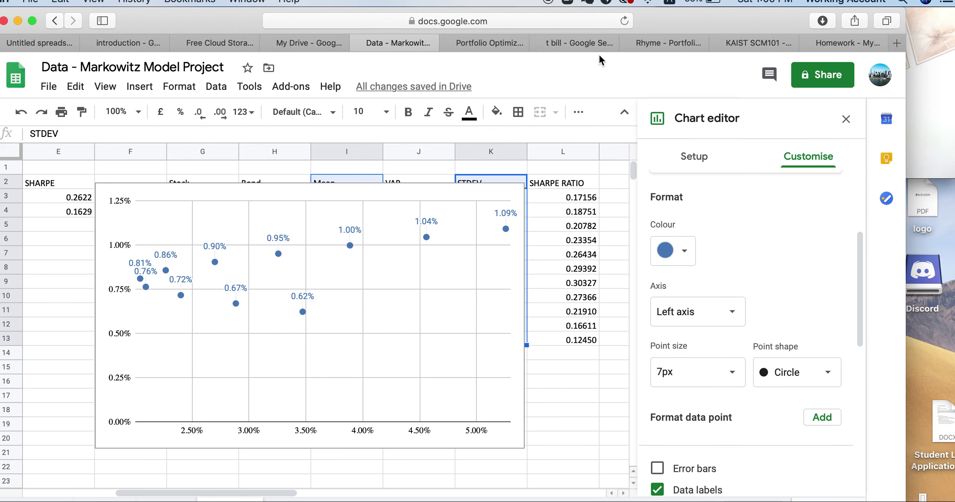
scroll(703, 330, "down", 1)
scroll(709, 355, "down", 4)
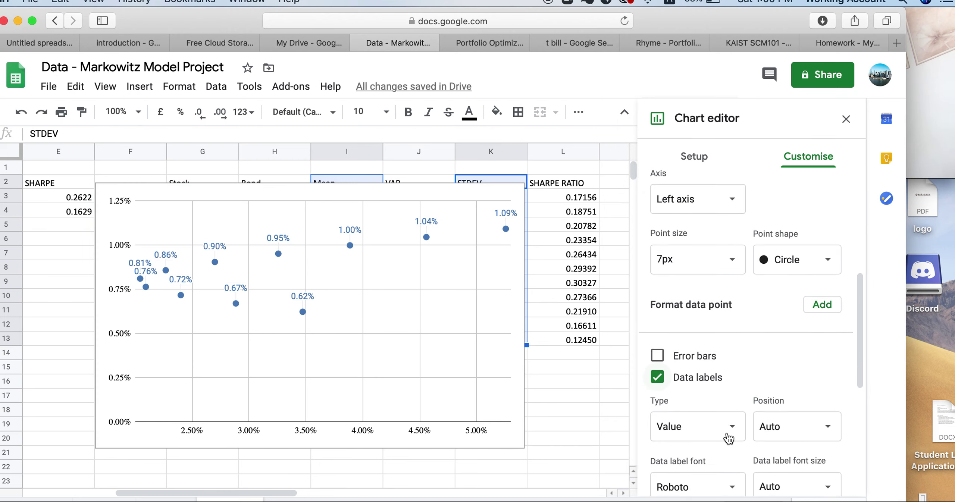
scroll(728, 438, "up", 6)
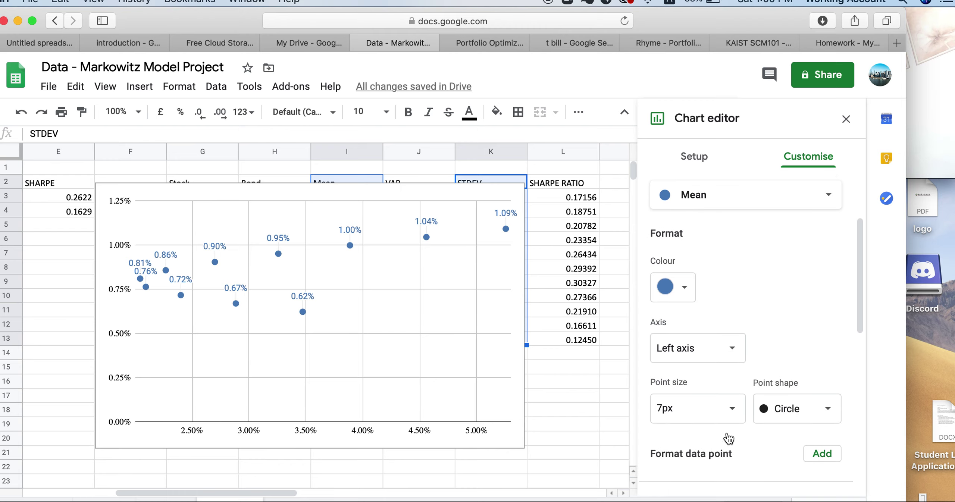
left_click(691, 172)
- Add labels to the Mean series from the SHARPE RATIO range L2:L13
left_click(827, 362)
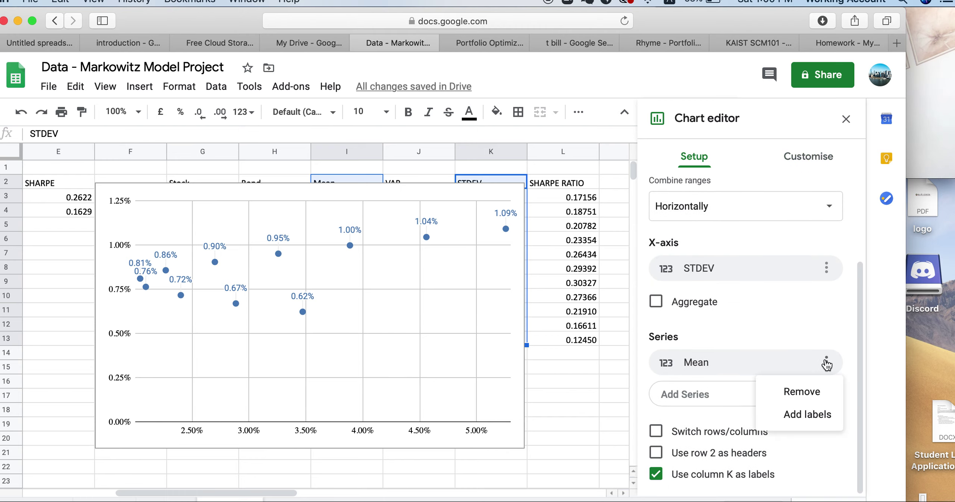
left_click(827, 363)
left_click(827, 363)
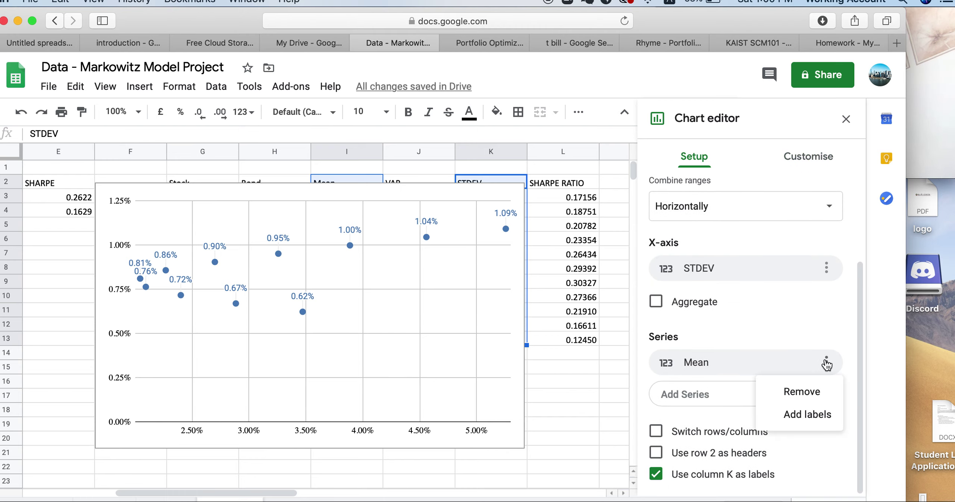
left_click(807, 414)
left_click(776, 411)
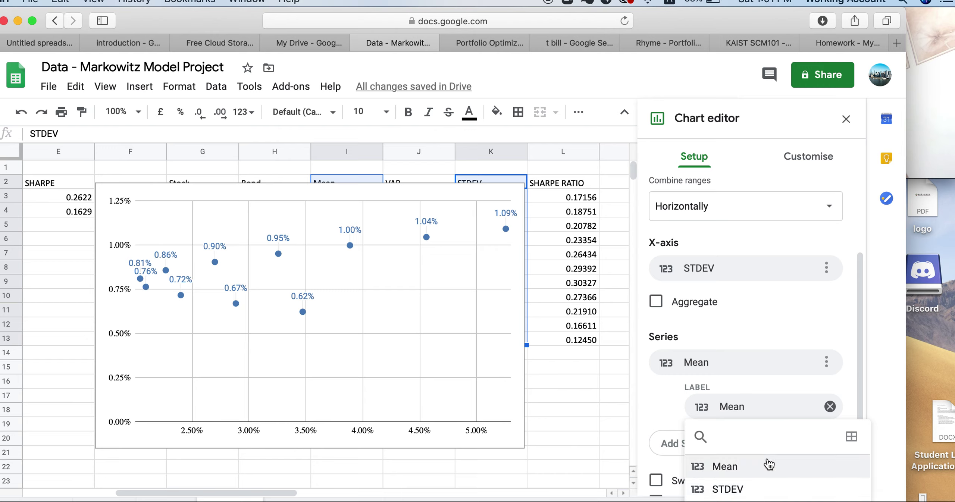
left_click(852, 438)
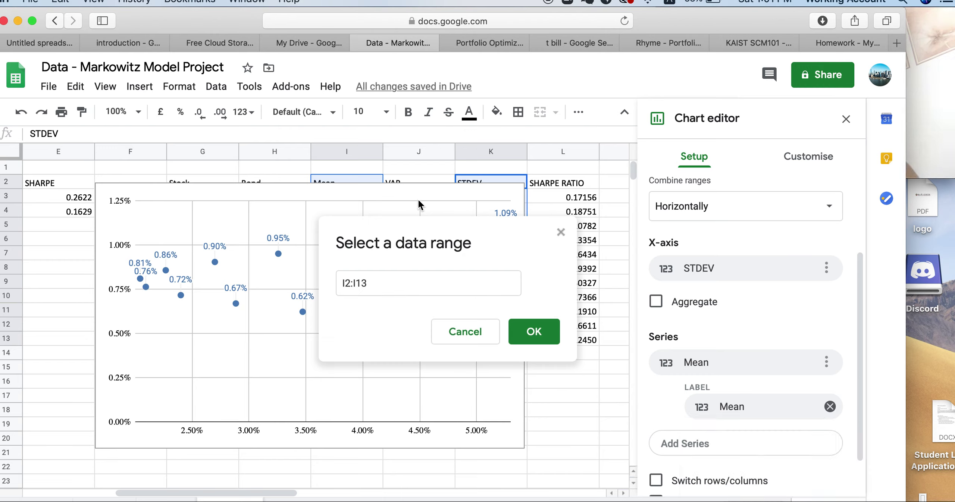
left_click(483, 208)
left_click(346, 281)
key("BackSpace")
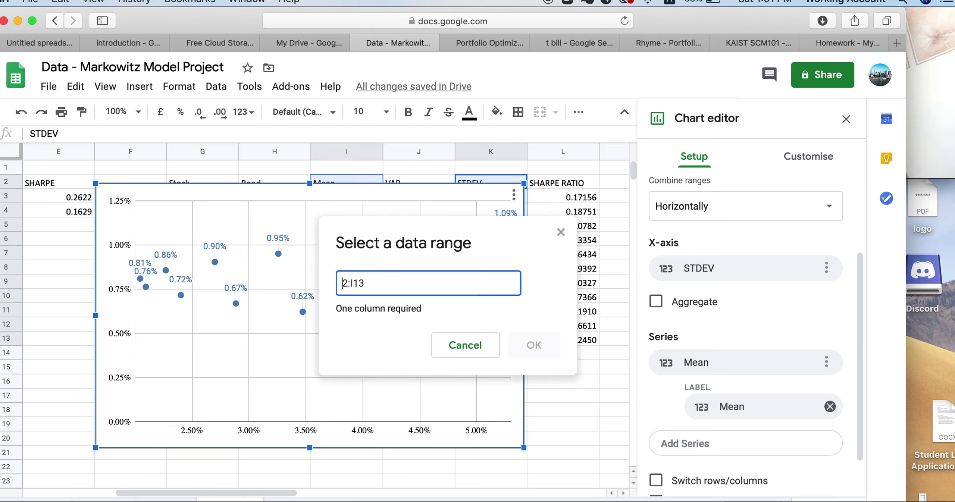
type("L2:L1")
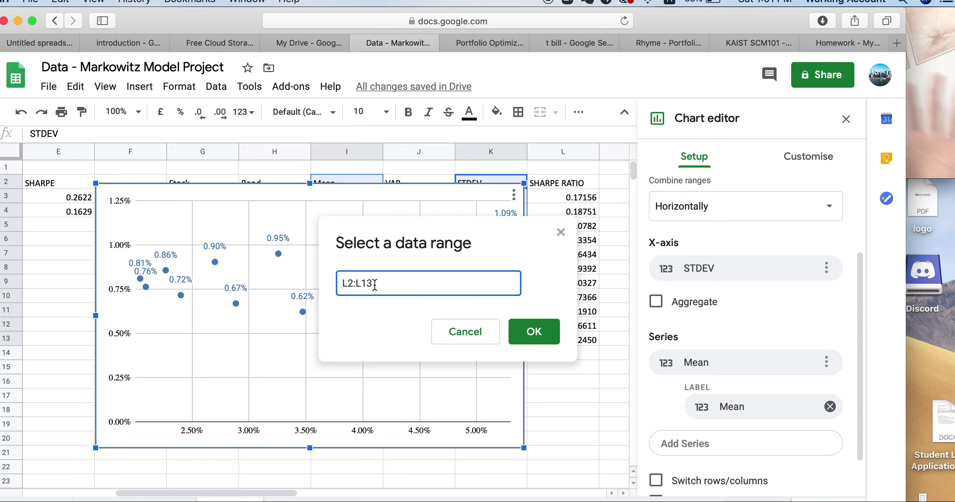
left_click(549, 335)
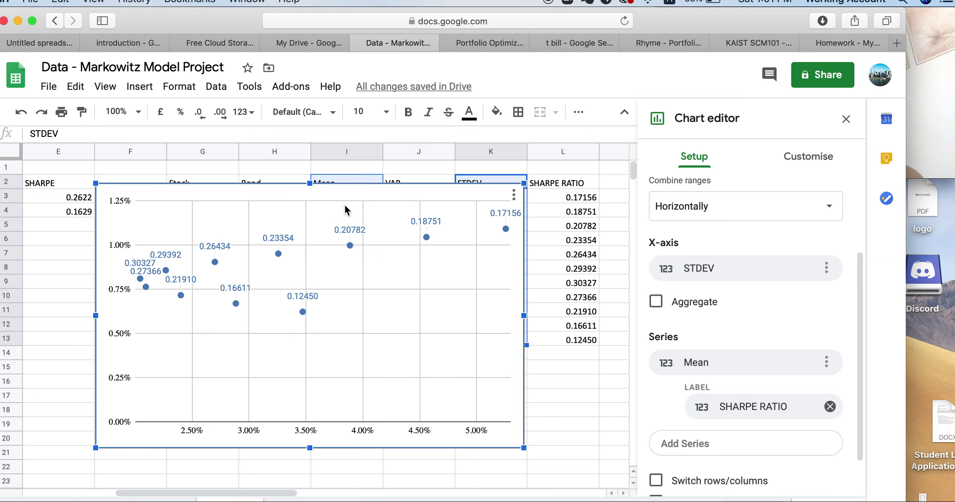
- Reposition the chart at row 3 and widen it rightward to the SHARPE RATIO column
left_click_drag(359, 204, 367, 345)
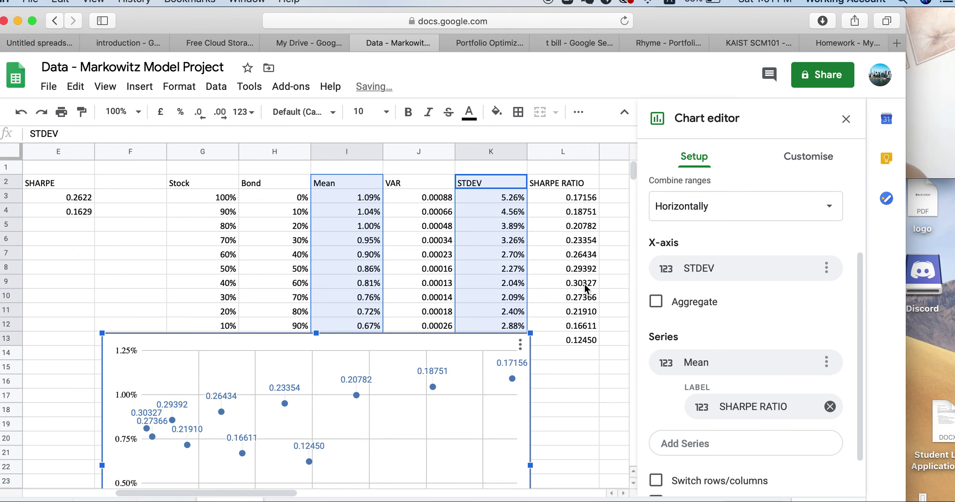
left_click_drag(502, 339, 514, 198)
left_click(164, 270)
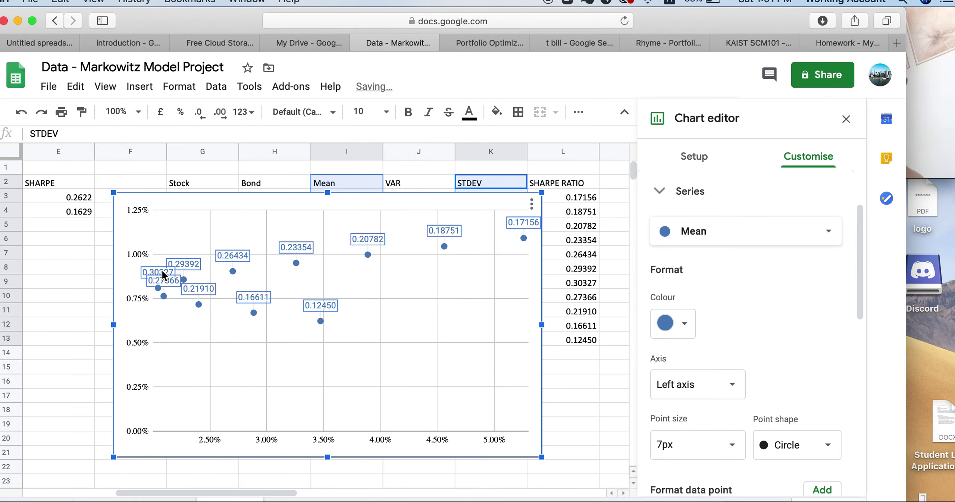
left_click(163, 274)
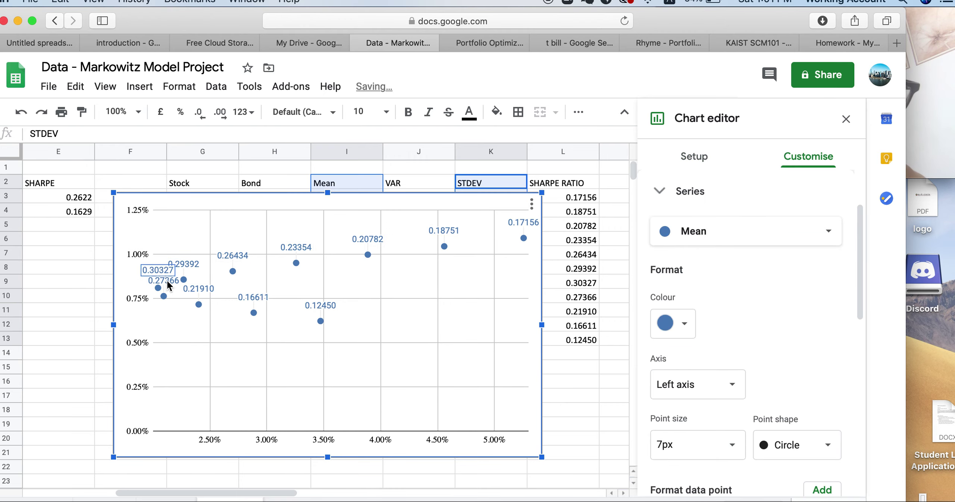
left_click_drag(164, 294, 166, 293)
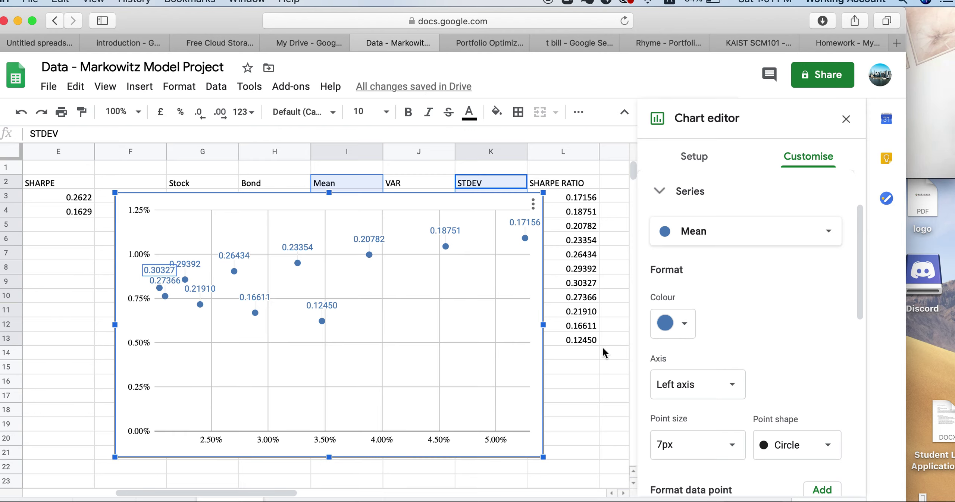
left_click_drag(543, 326, 562, 325)
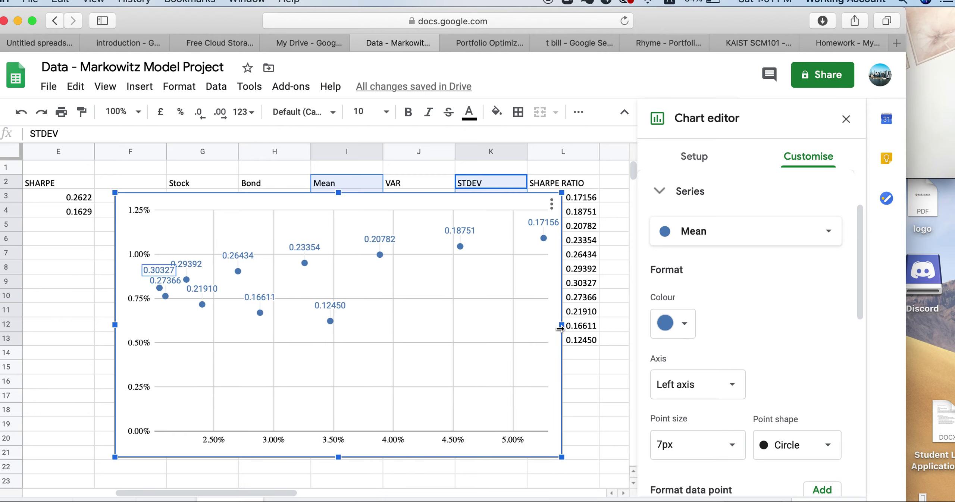
left_click(728, 169)
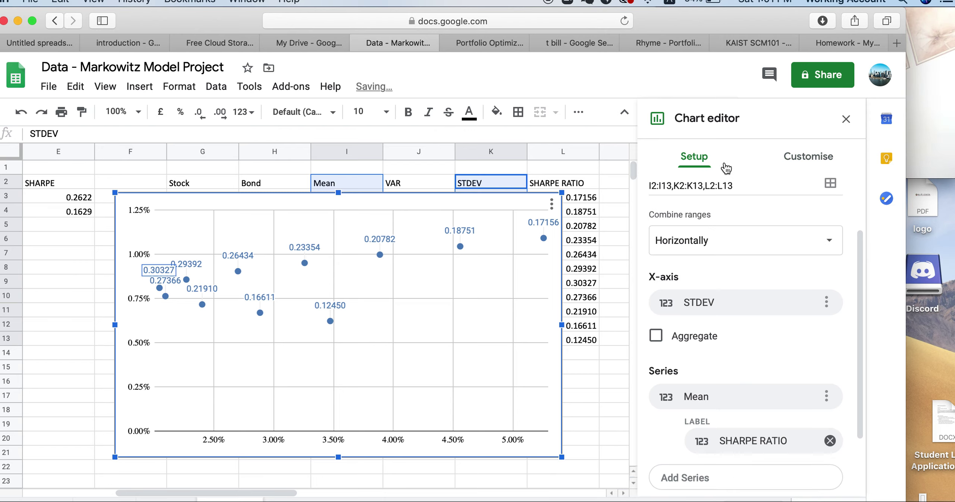
- Edit the chart title text to 'Stock VS Bond Markowitz'
left_click(780, 165)
scroll(746, 253, "up", 3)
left_click(733, 242)
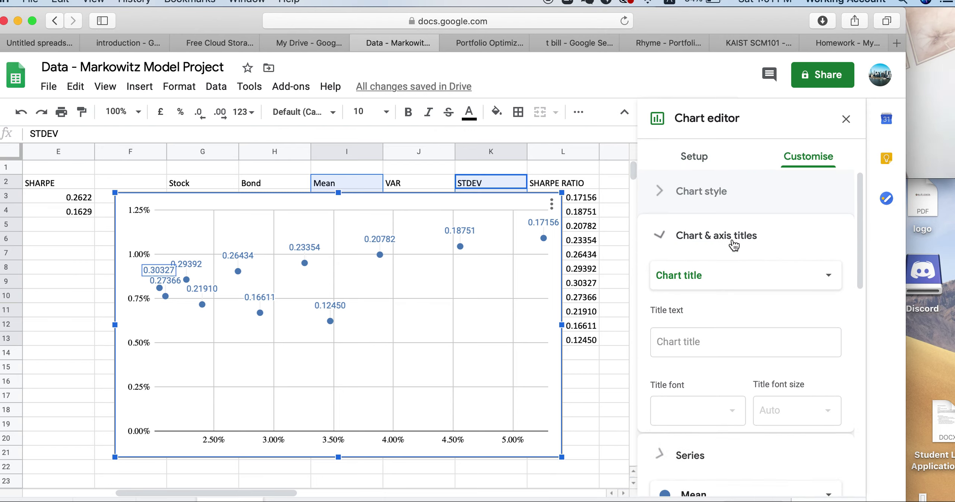
left_click(725, 276)
left_click(726, 275)
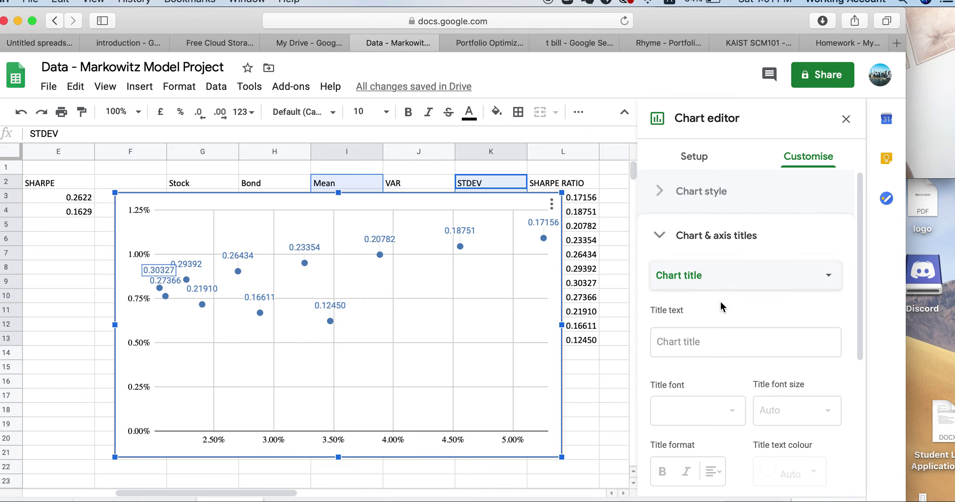
left_click(687, 346)
type("T")
key("BackSpace")
type("Stock VS Bond Markowit")
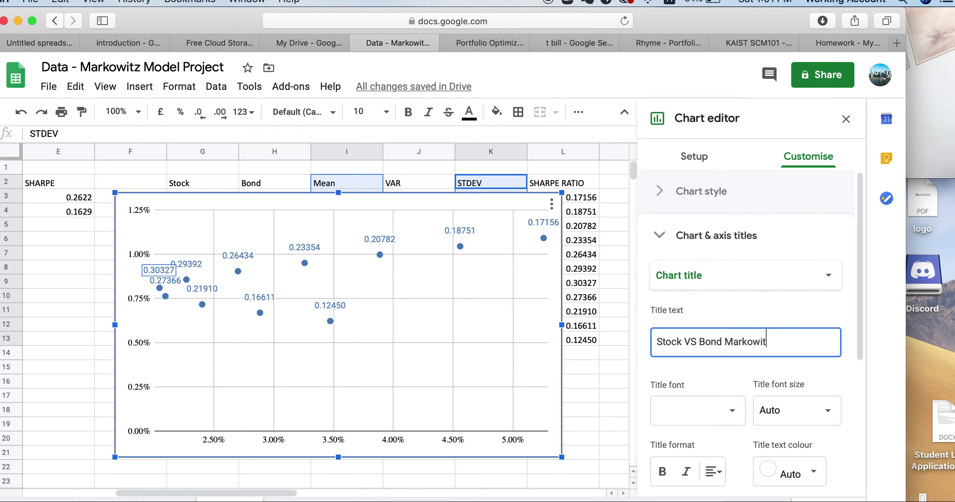
type("z")
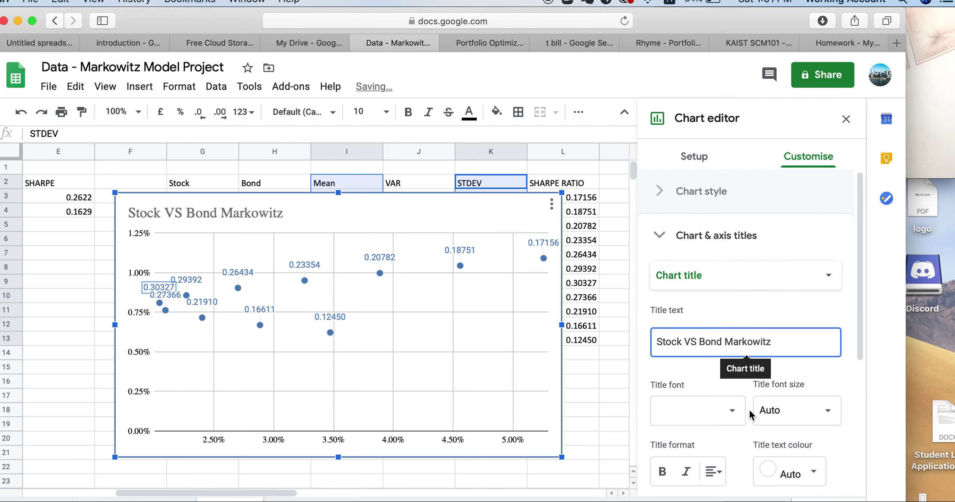
- Set the chart title font to Verdana at Auto size and enlarge the chart
scroll(751, 414, "down", 5)
left_click(721, 311)
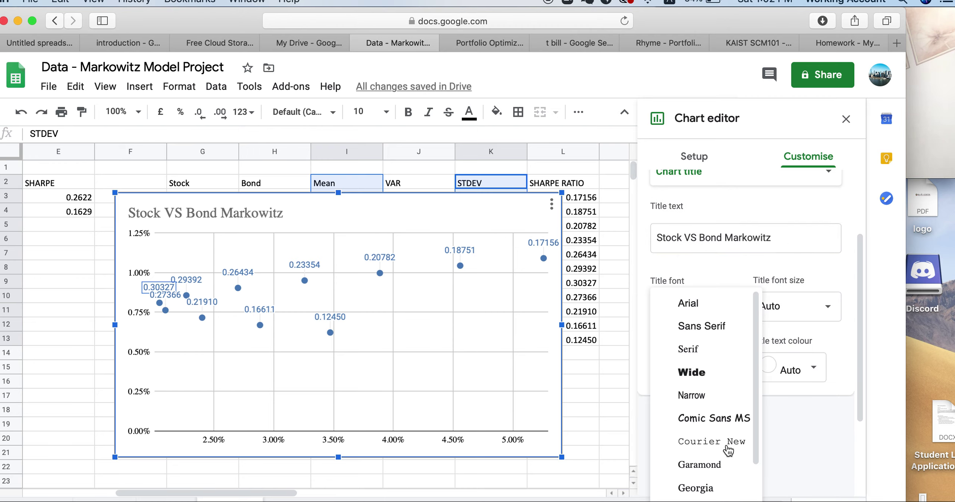
scroll(727, 451, "down", 3)
left_click(714, 473)
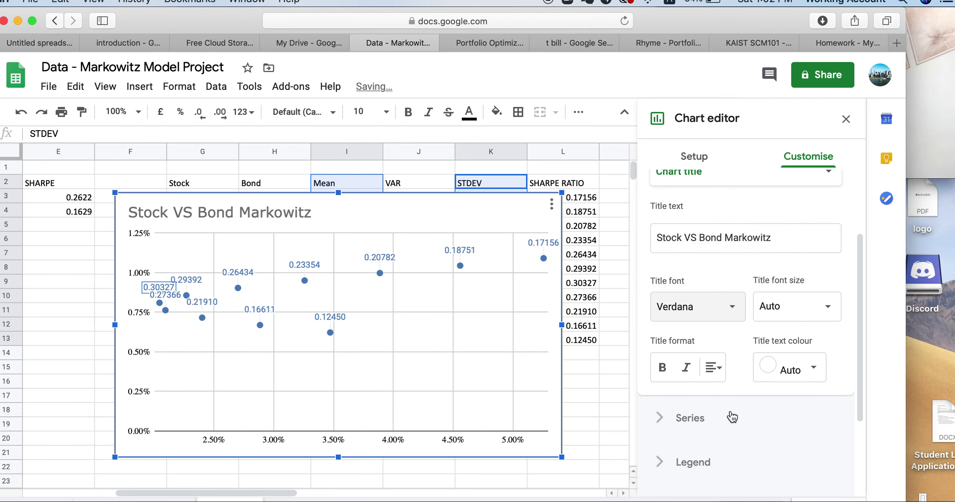
left_click(799, 311)
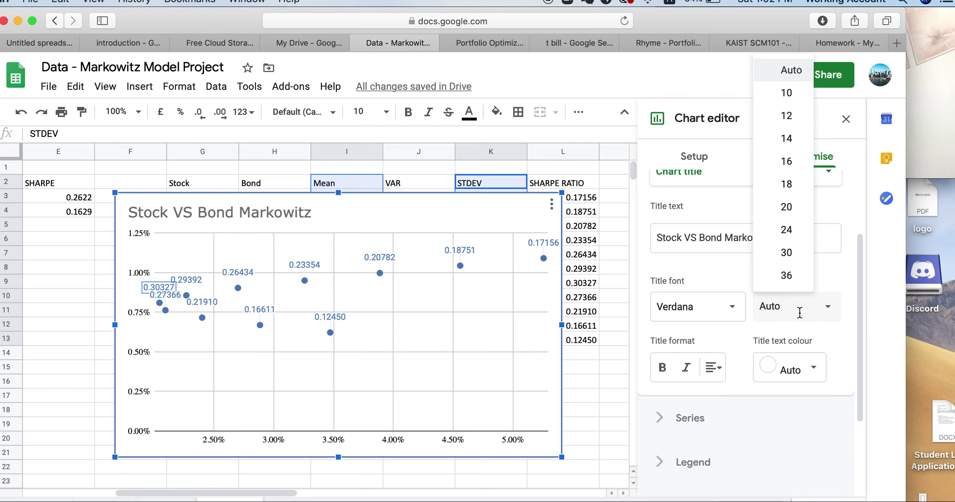
left_click(800, 313)
left_click_drag(563, 458, 601, 482)
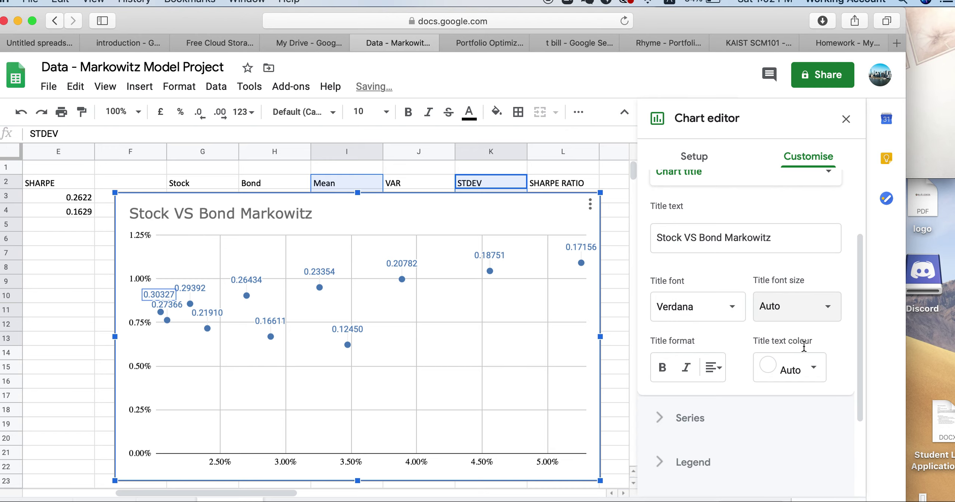
- Make the chart title text black
left_click(784, 379)
left_click(668, 147)
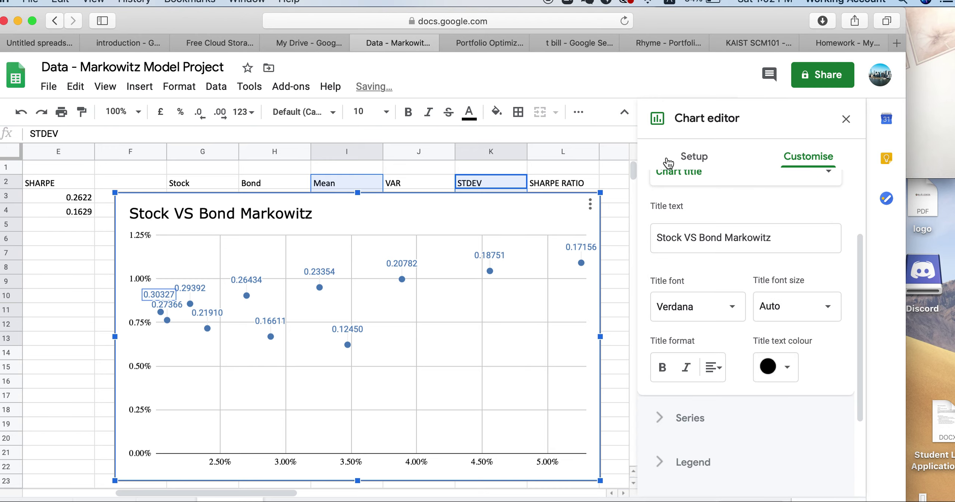
scroll(712, 196, "up", 1)
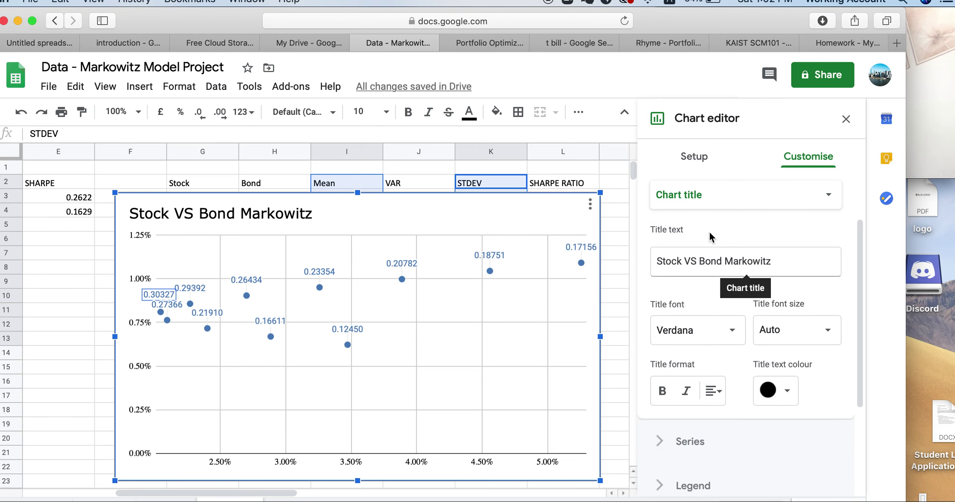
left_click(709, 195)
left_click(693, 214)
- Enter the chart subtitle 'Portfolio Diversification'
left_click(691, 206)
left_click(664, 194)
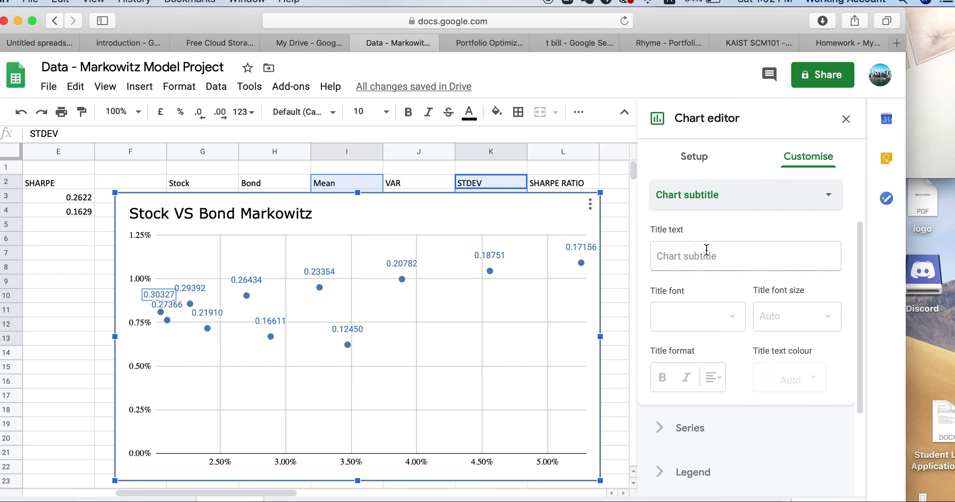
left_click(706, 250)
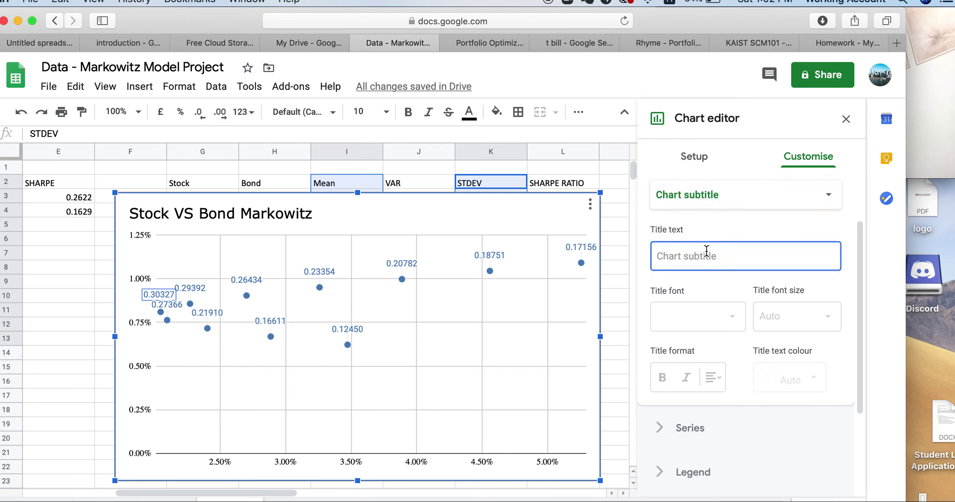
type("DIV")
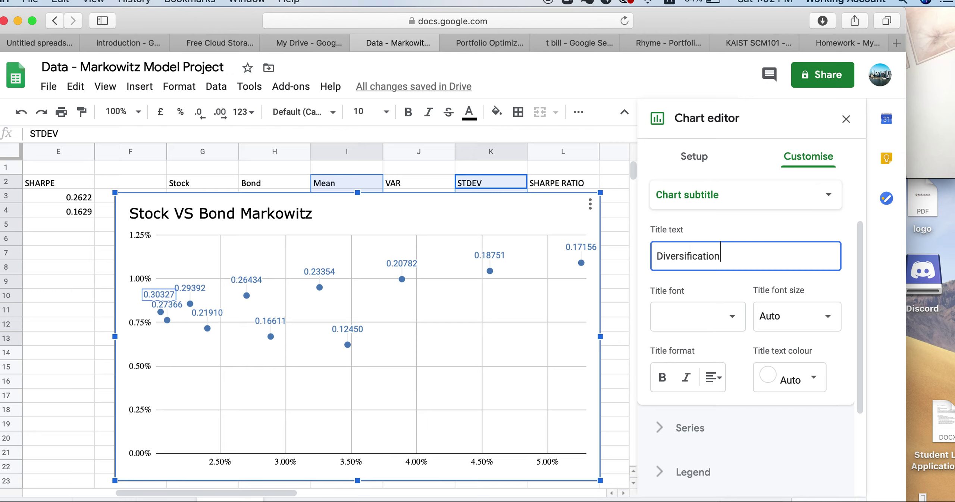
key("super+Left")
type("Portof")
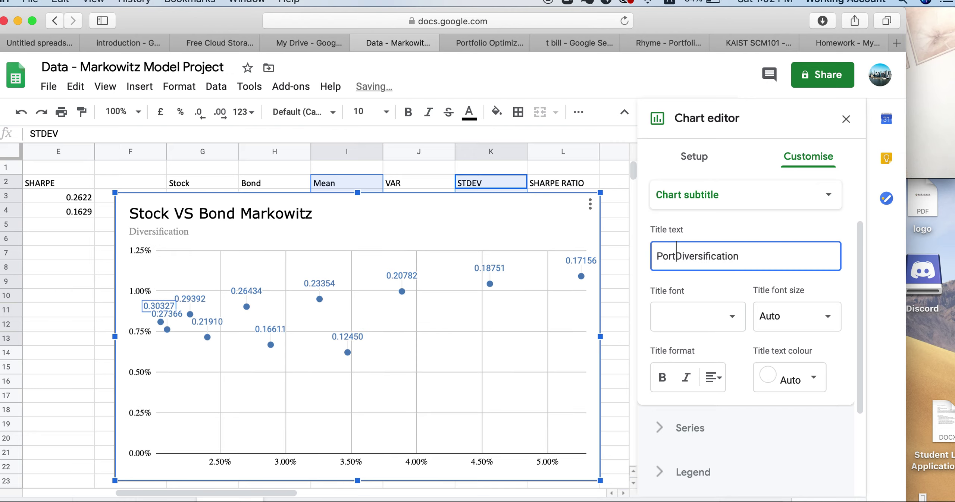
key("BackSpace")
key("BackSpace")
type("folio")
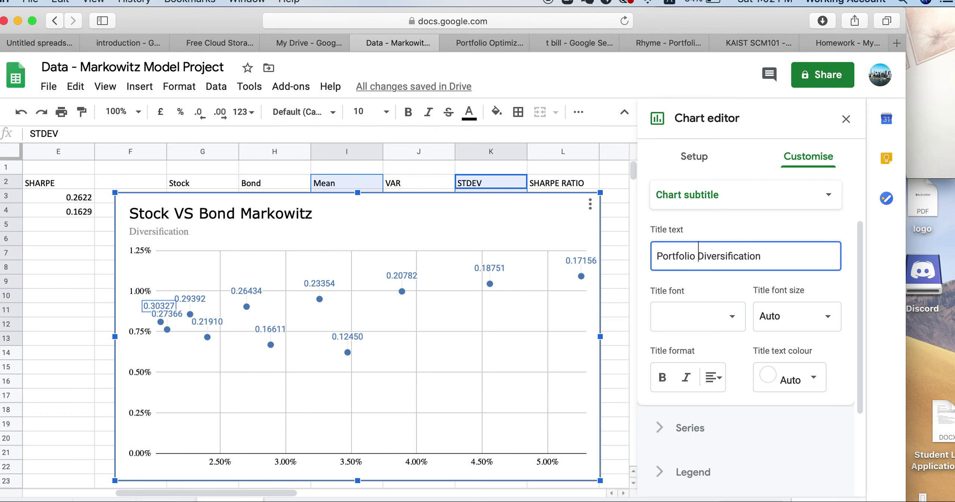
- Format the subtitle as Verdana, size 16, black
left_click(701, 317)
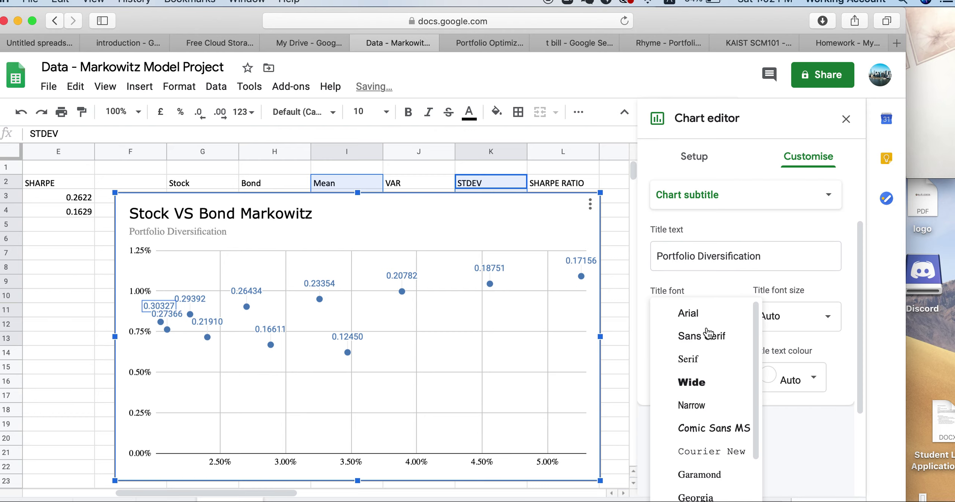
scroll(720, 411, "down", 2)
scroll(727, 448, "up", 1)
left_click(713, 435)
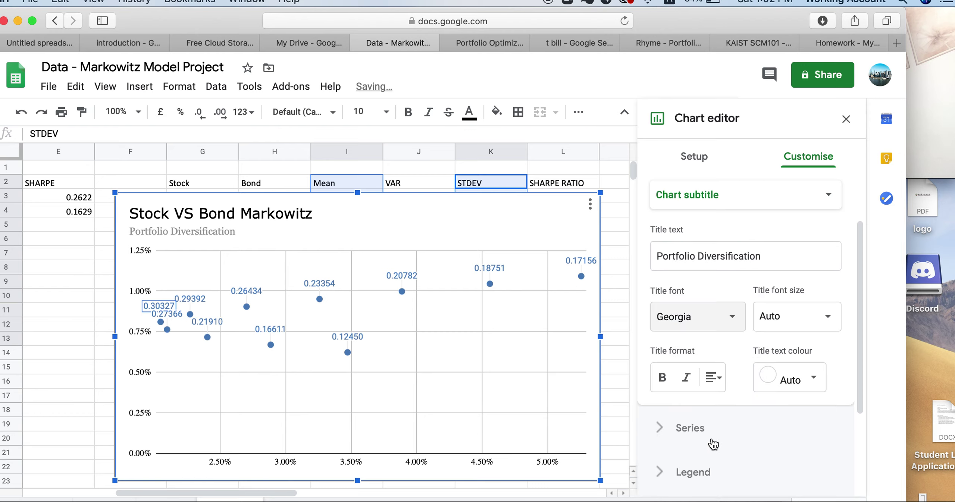
left_click(713, 313)
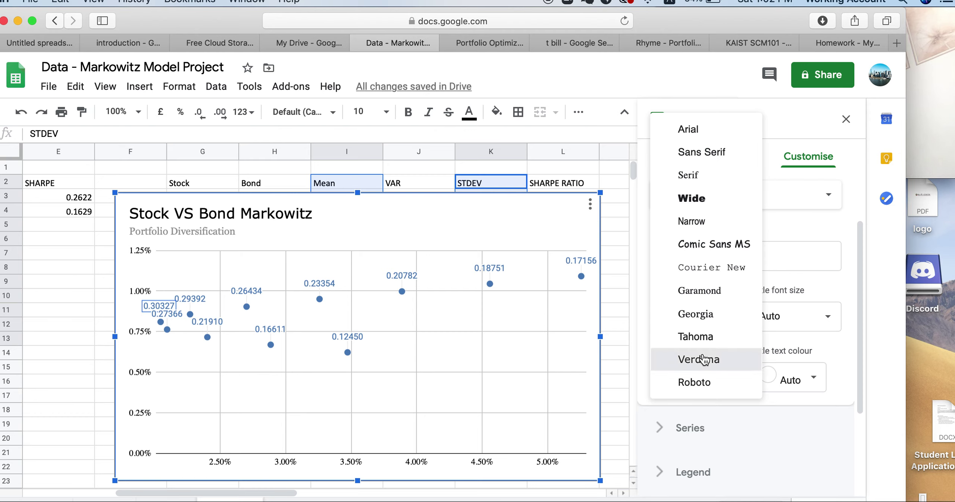
left_click(711, 418)
left_click(767, 329)
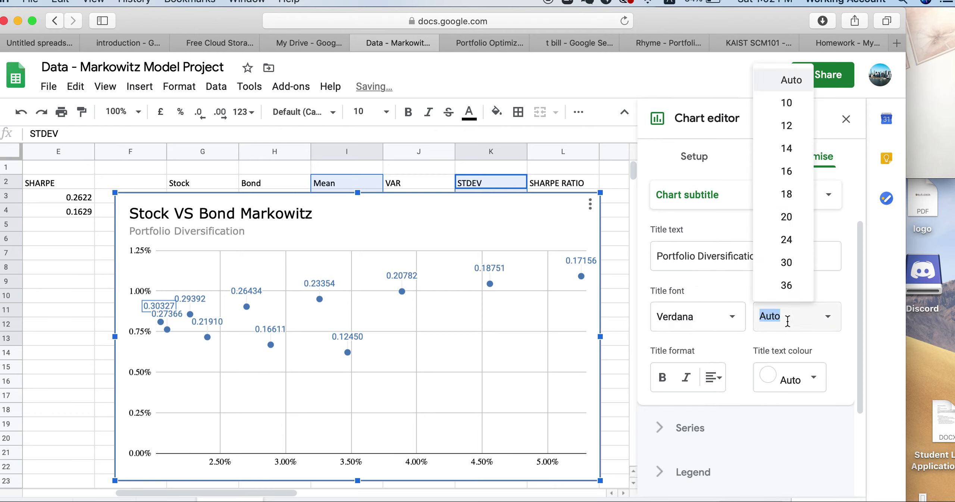
left_click(789, 175)
left_click(789, 384)
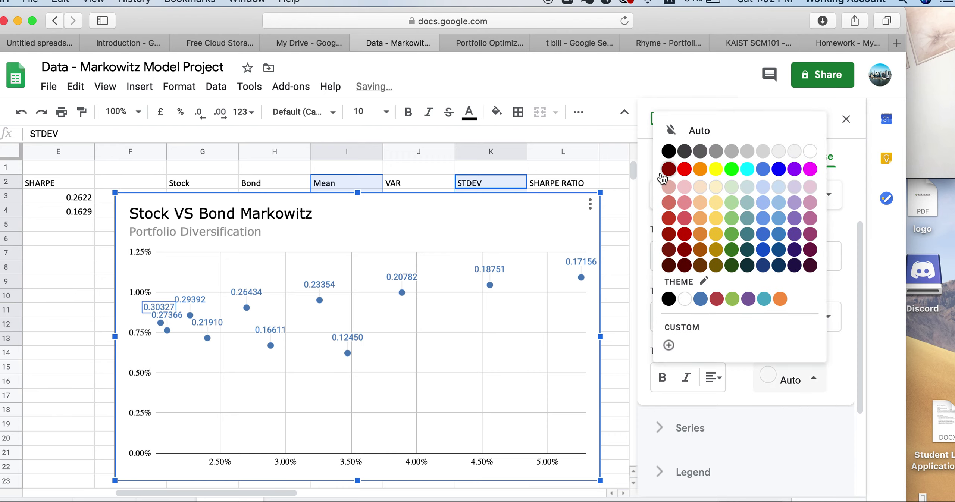
left_click(670, 153)
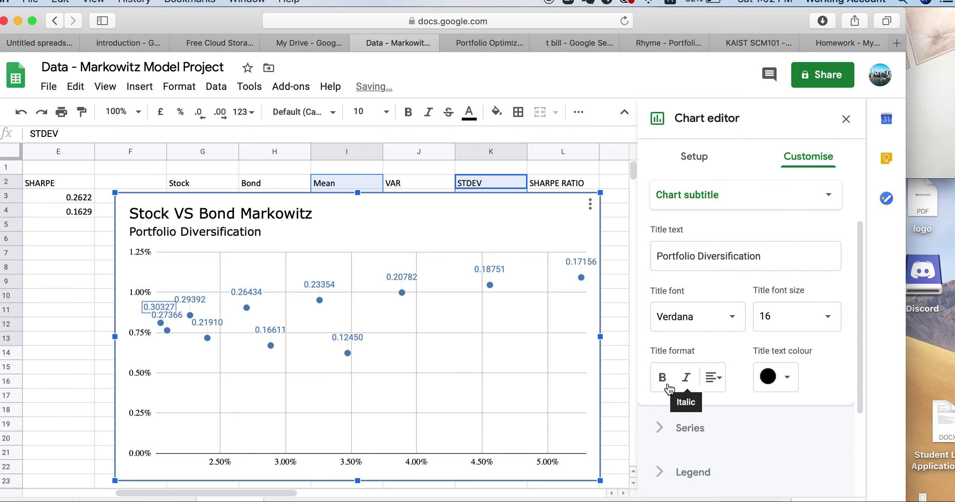
- Move the chart up and left and colour the data points dark red
left_click_drag(434, 225, 426, 194)
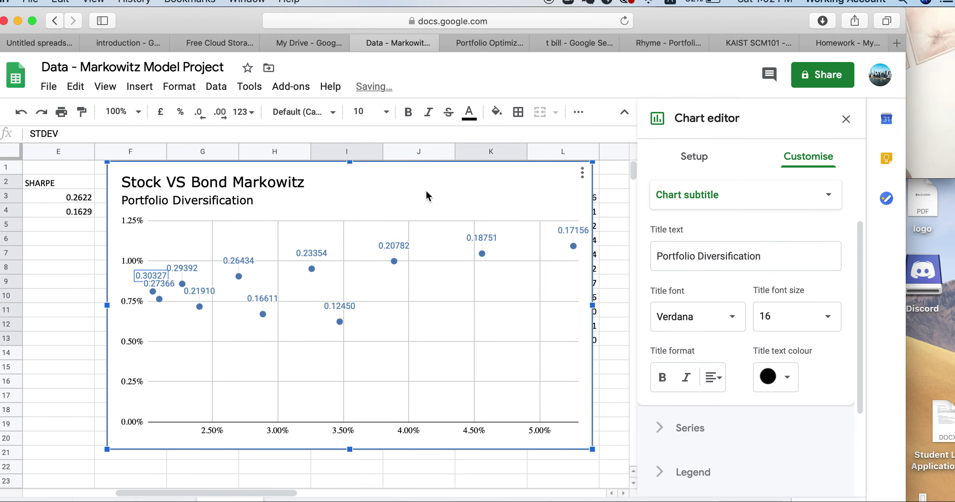
left_click(397, 262)
left_click(672, 323)
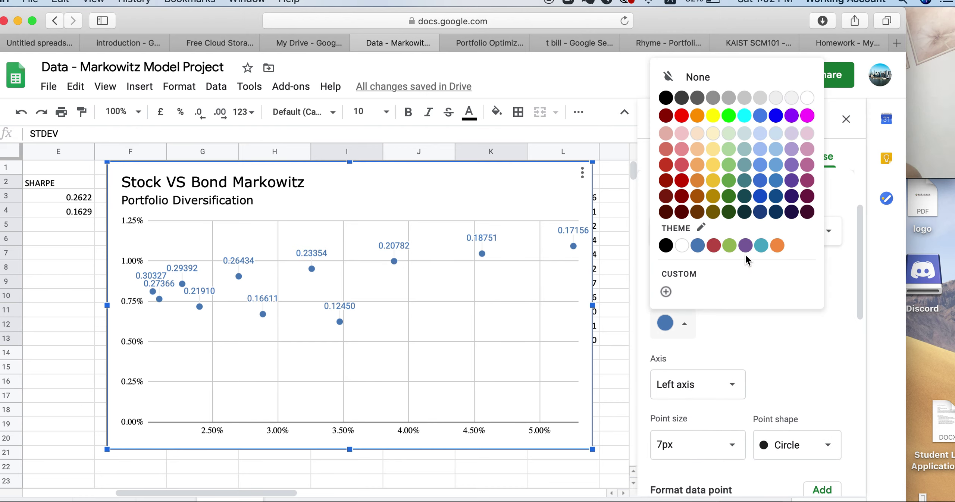
left_click(681, 181)
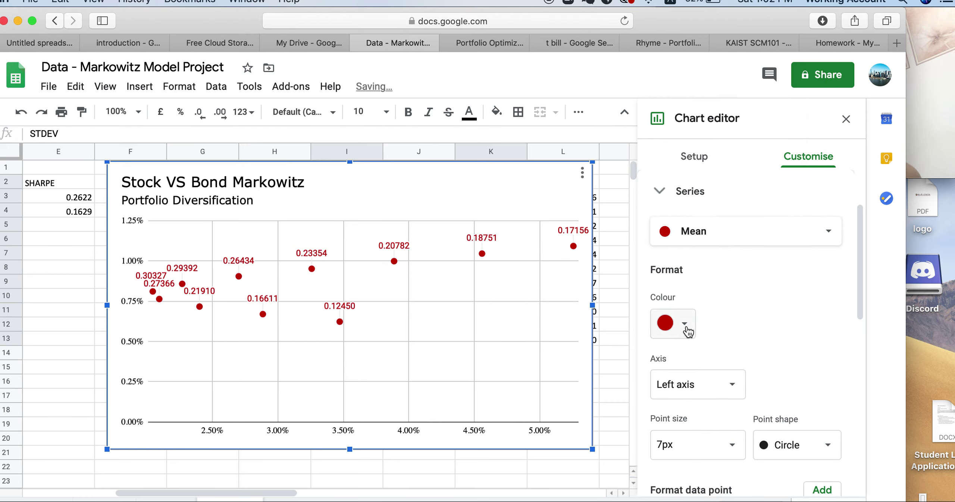
left_click(684, 325)
- Change the data point colour to plum
left_click(808, 183)
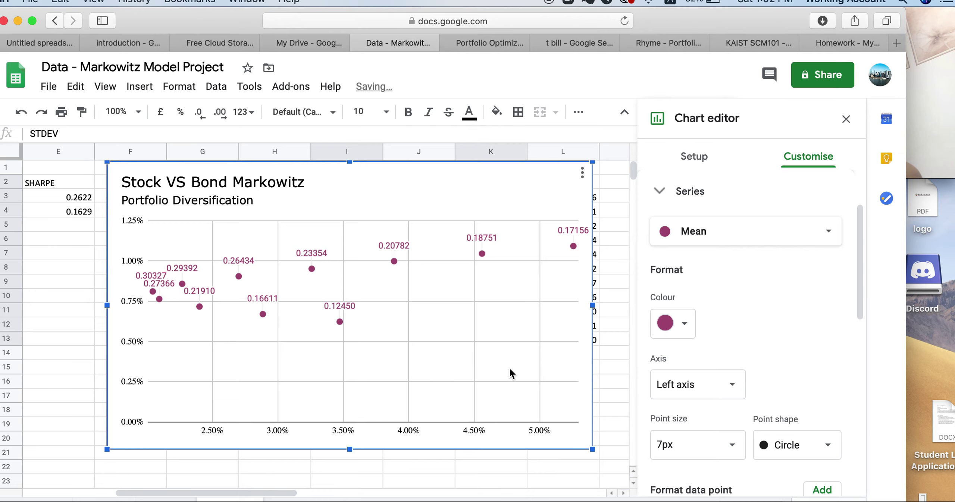
left_click(511, 427)
left_click(506, 452)
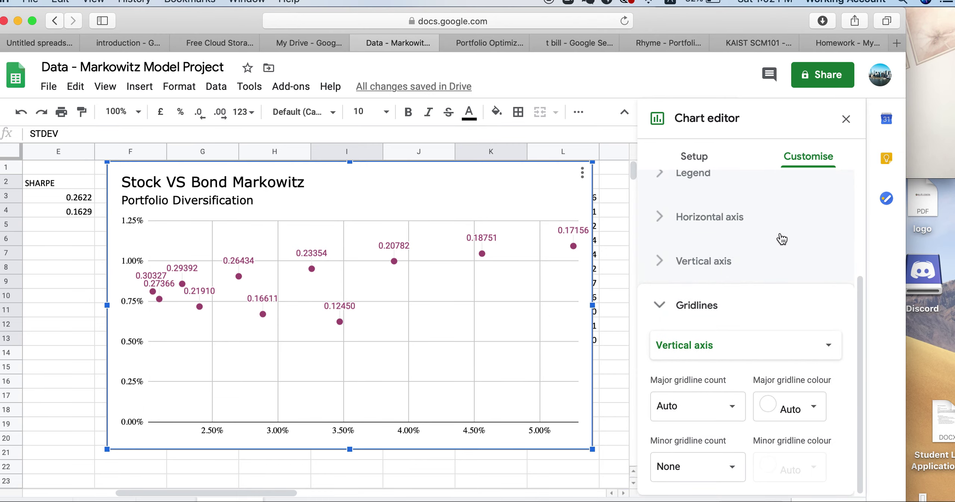
left_click(782, 238)
scroll(769, 235, "up", 4)
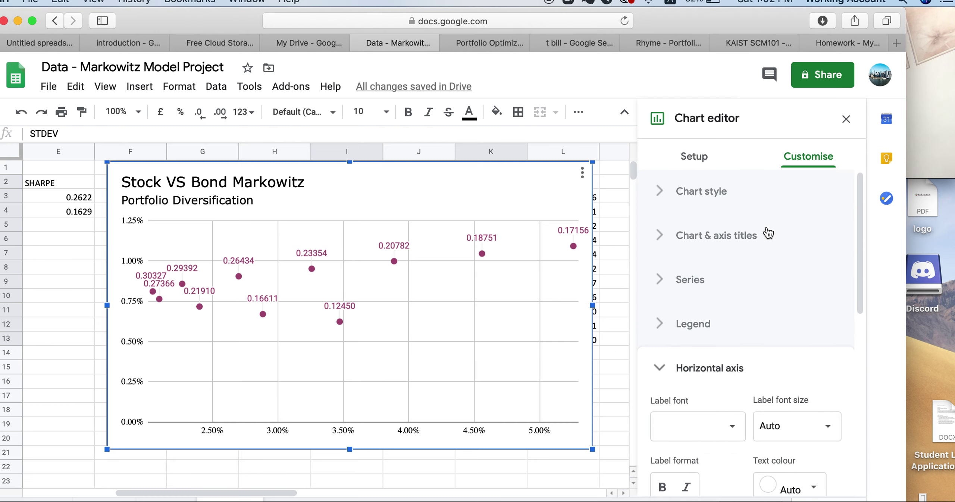
- Title the horizontal axis 'Risk(Standard Deviation)' at font size 16
left_click(690, 237)
left_click(716, 276)
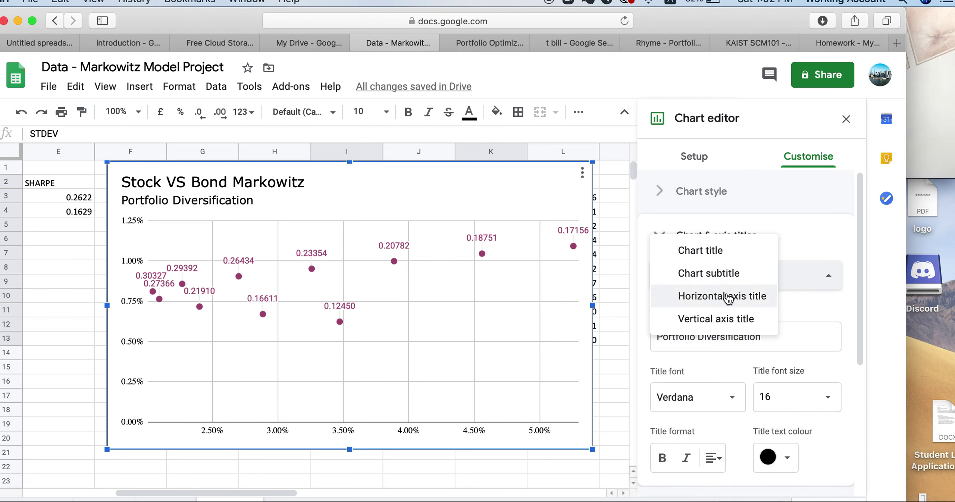
left_click(728, 297)
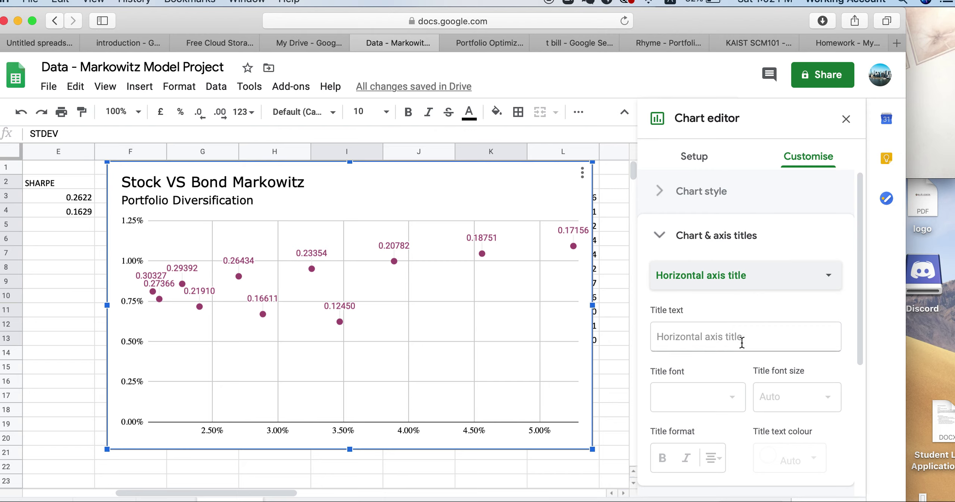
left_click(742, 349)
type("R")
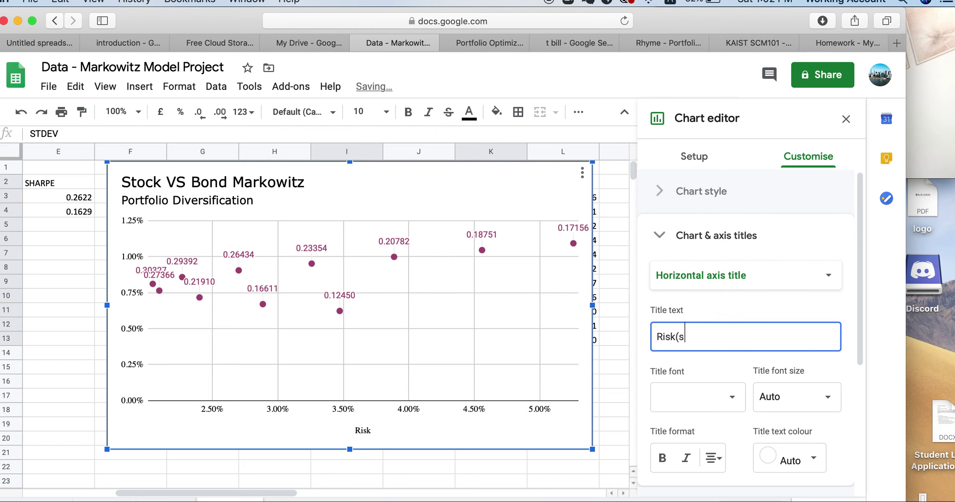
type("isk(Standard Deviation")
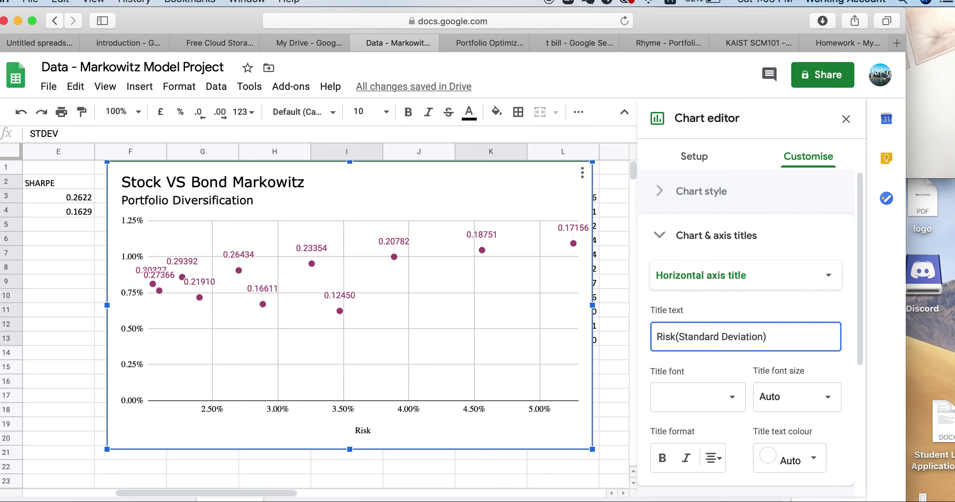
left_click_drag(767, 336, 676, 337)
left_click(809, 402)
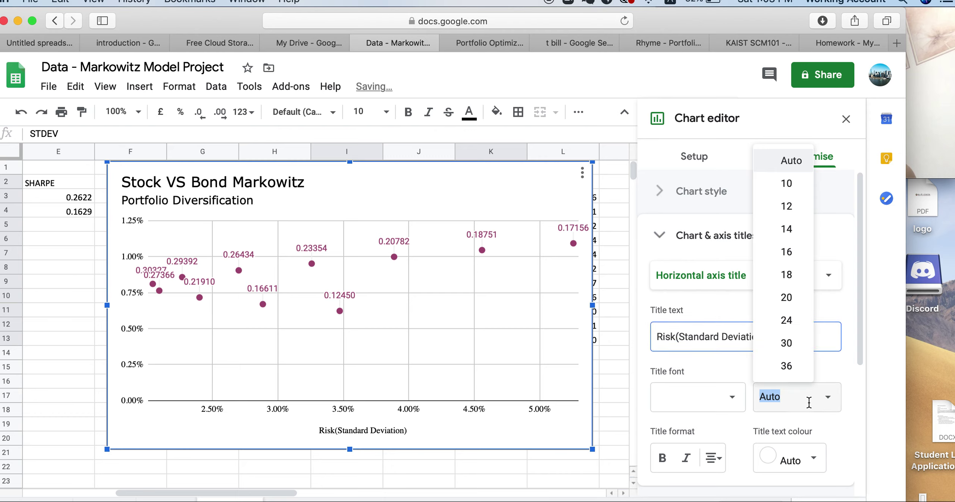
left_click(788, 252)
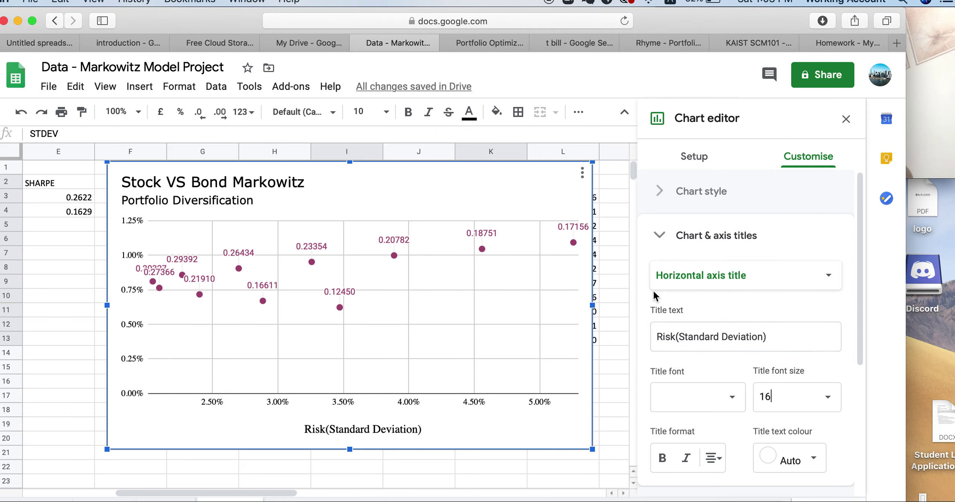
left_click(695, 276)
left_click(703, 295)
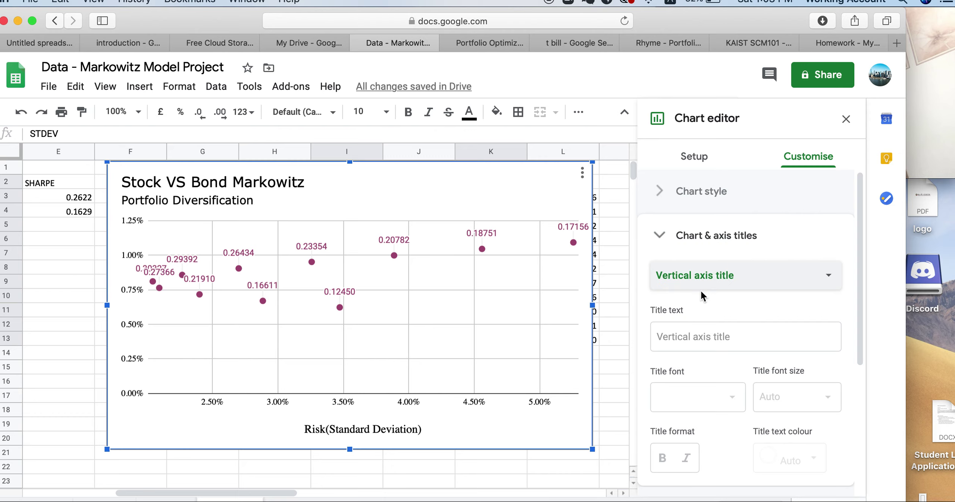
- Enter 'Return' as the vertical axis title at size 16
left_click(682, 349)
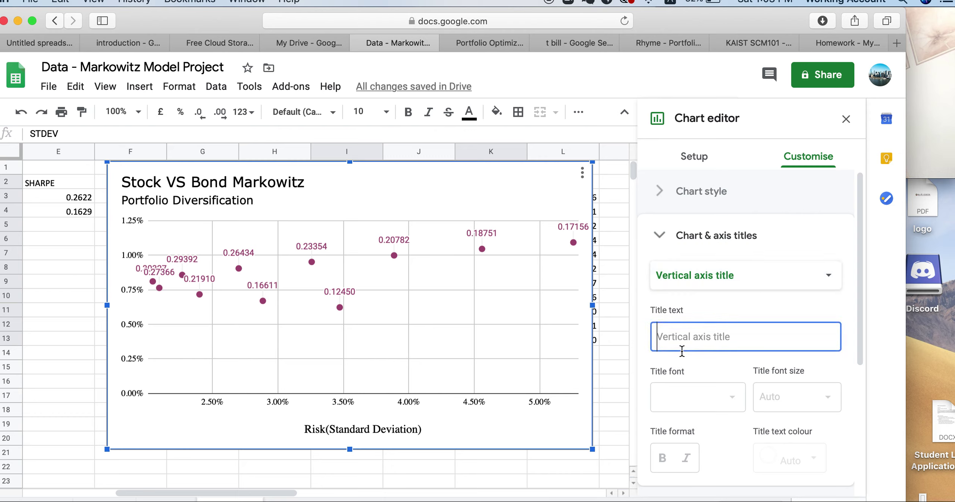
type("rn")
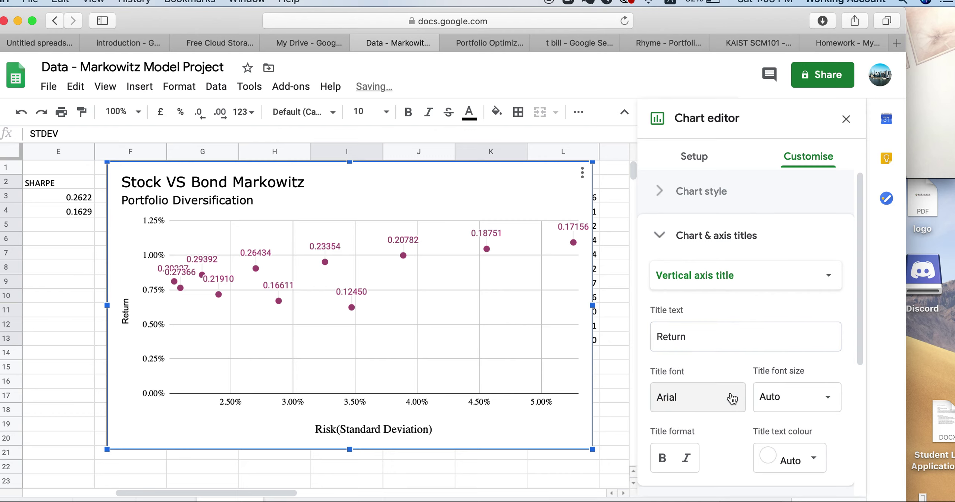
scroll(732, 448, "down", 3)
left_click(772, 315)
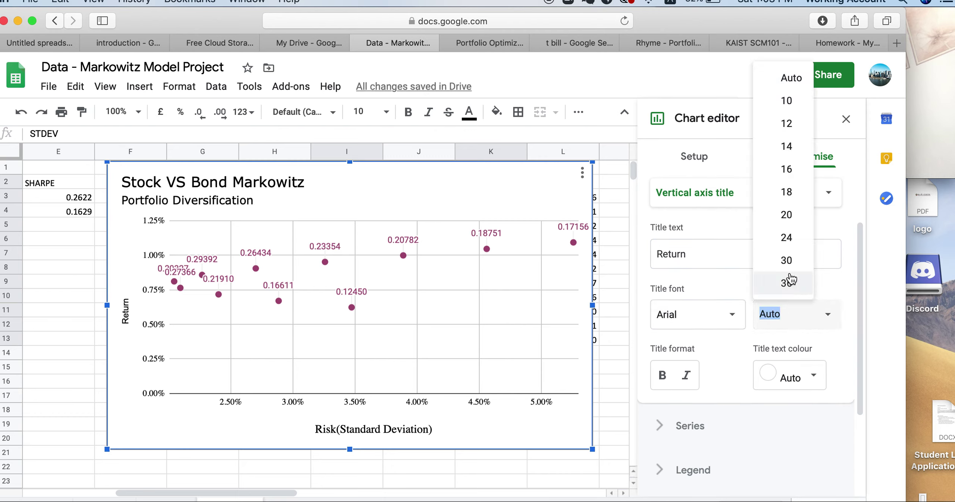
left_click(788, 193)
left_click(764, 328)
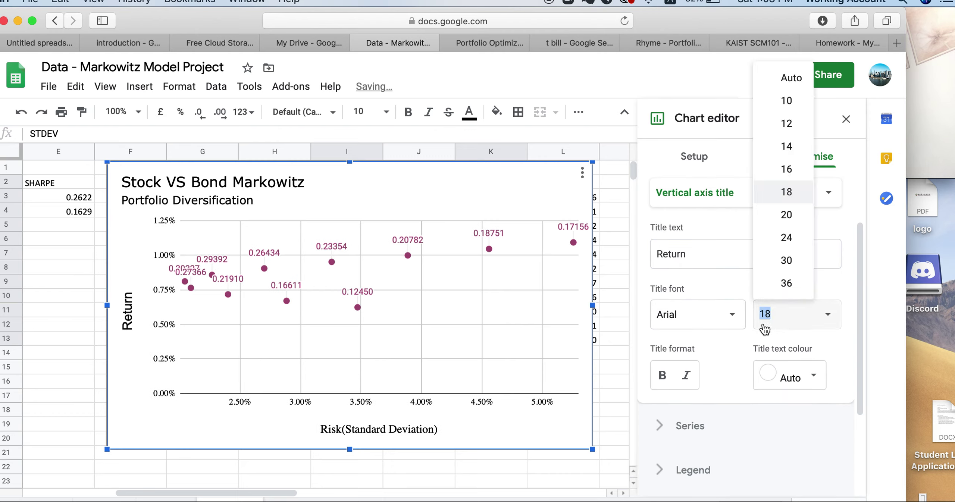
left_click(787, 169)
- Make the Return title black Georgia and close the chart editor
left_click(788, 375)
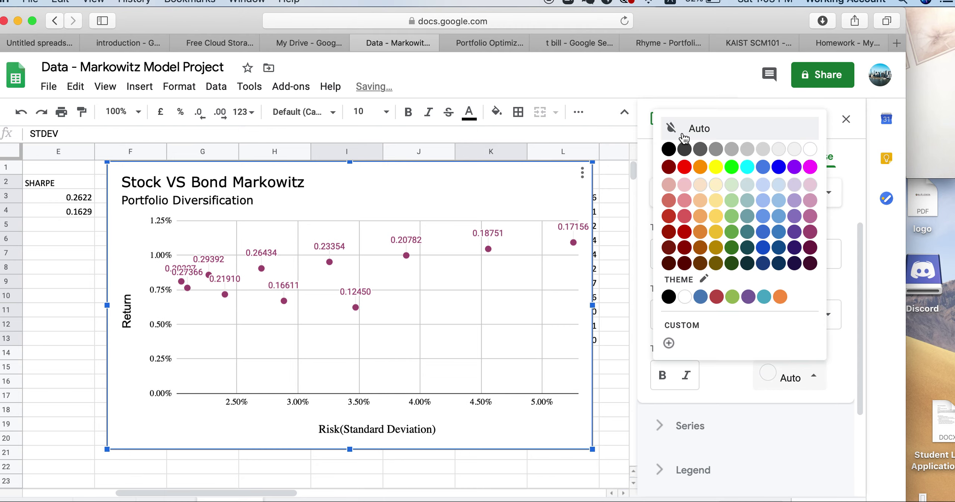
left_click(670, 154)
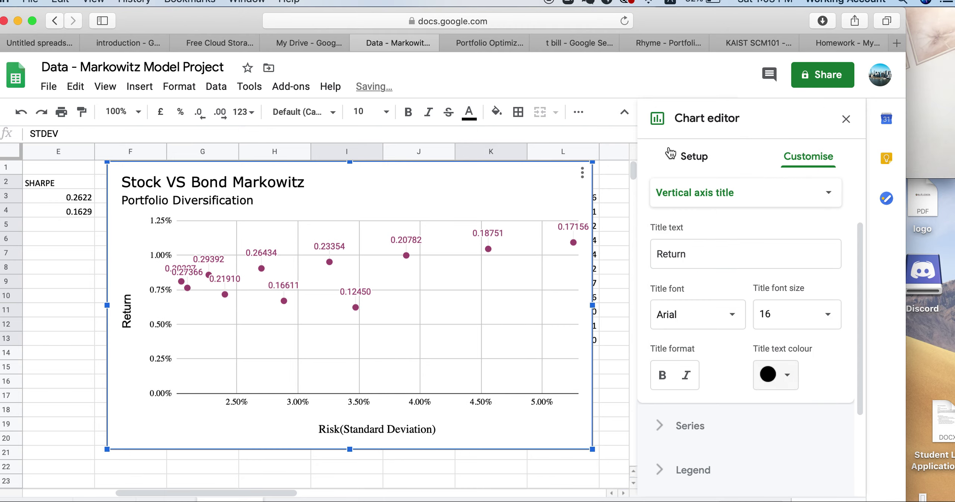
left_click(678, 327)
scroll(699, 429, "down", 2)
left_click(698, 433)
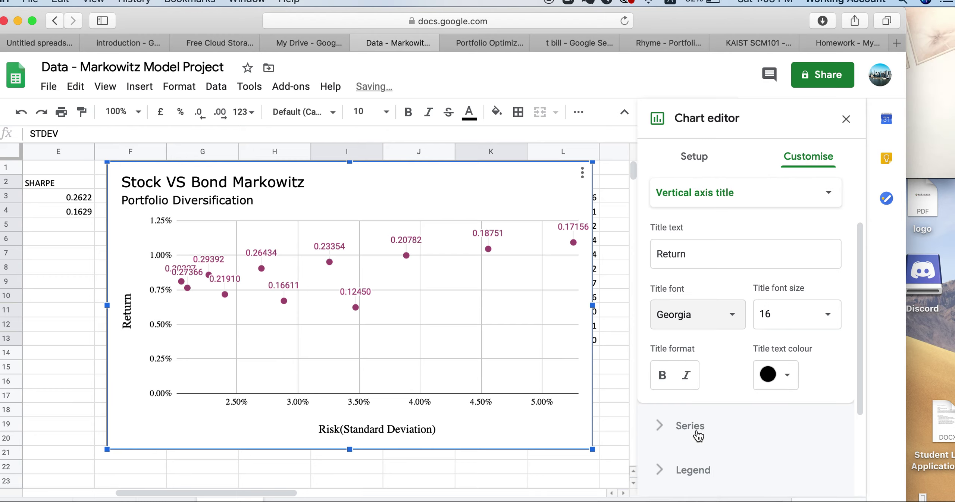
left_click(244, 471)
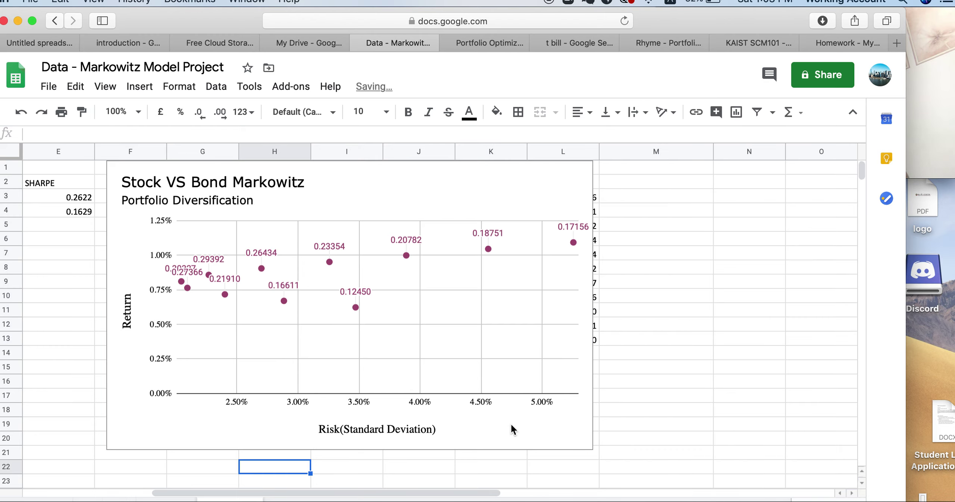
- Try 2px and 10px point sizes for the series, then settle on 7px
left_click(180, 281)
mouse_move(188, 288)
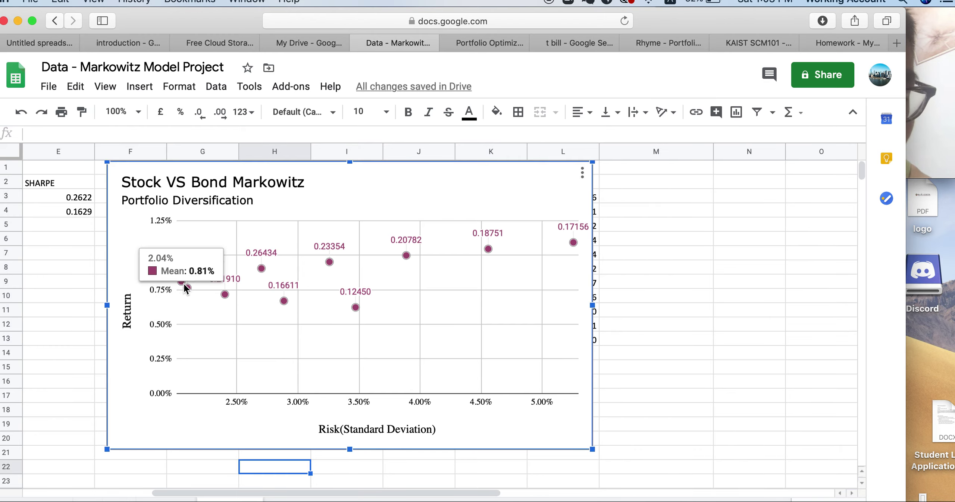
double_click(226, 284)
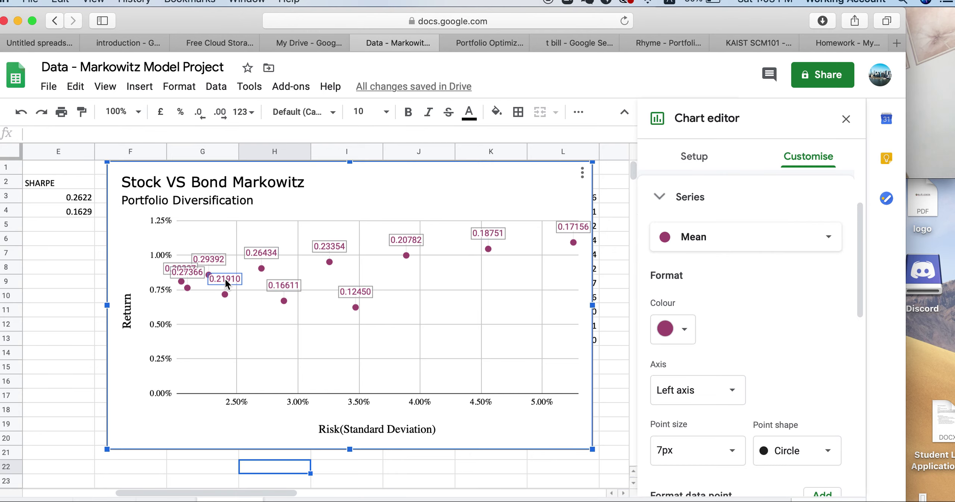
scroll(769, 399, "down", 3)
left_click(690, 353)
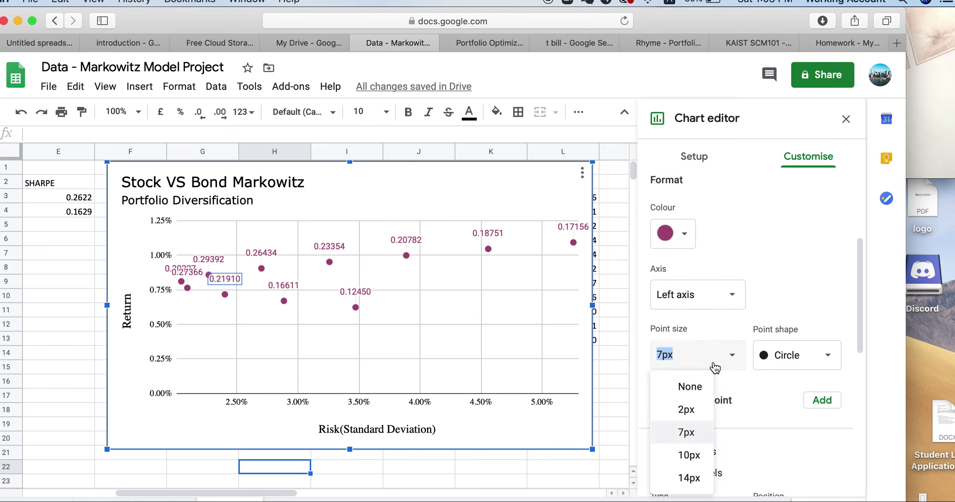
left_click(699, 412)
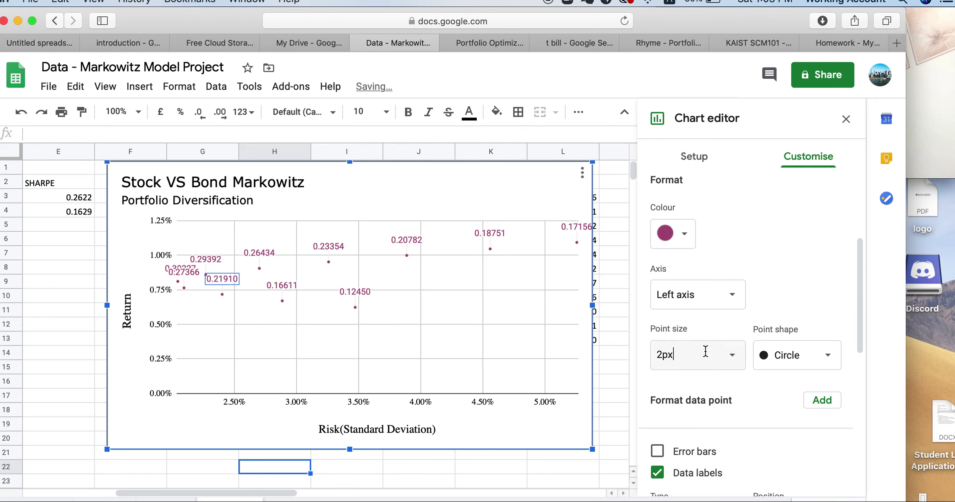
left_click(701, 359)
left_click(698, 460)
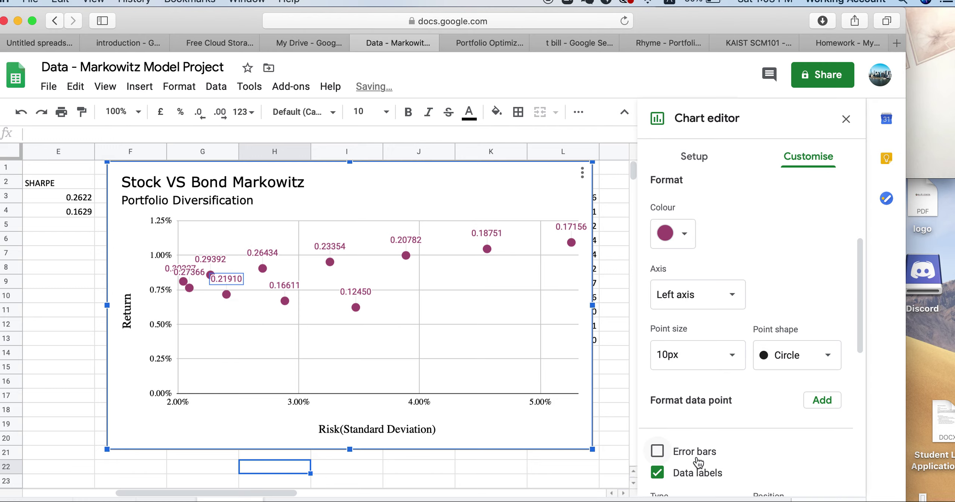
left_click(725, 355)
left_click(687, 439)
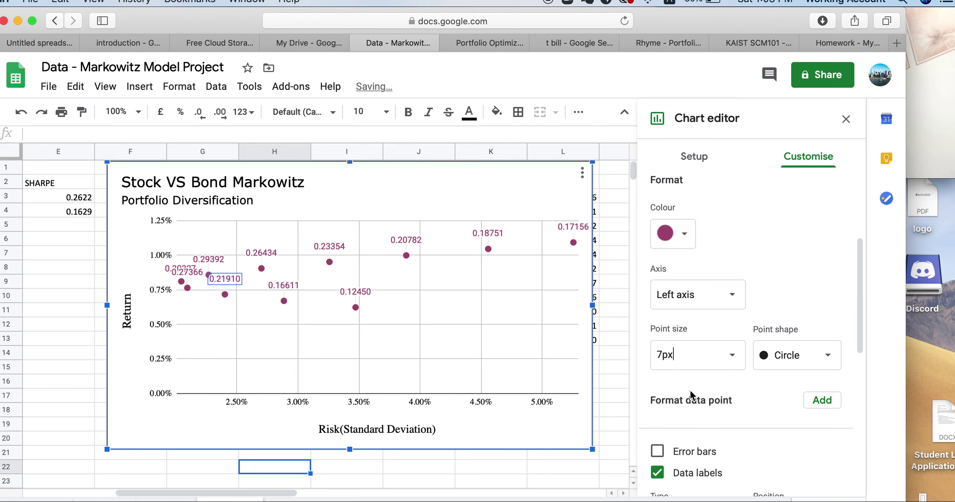
- Set the Sharpe-ratio data label font size to 10, leaving the label colour unchanged
scroll(691, 396, "down", 10)
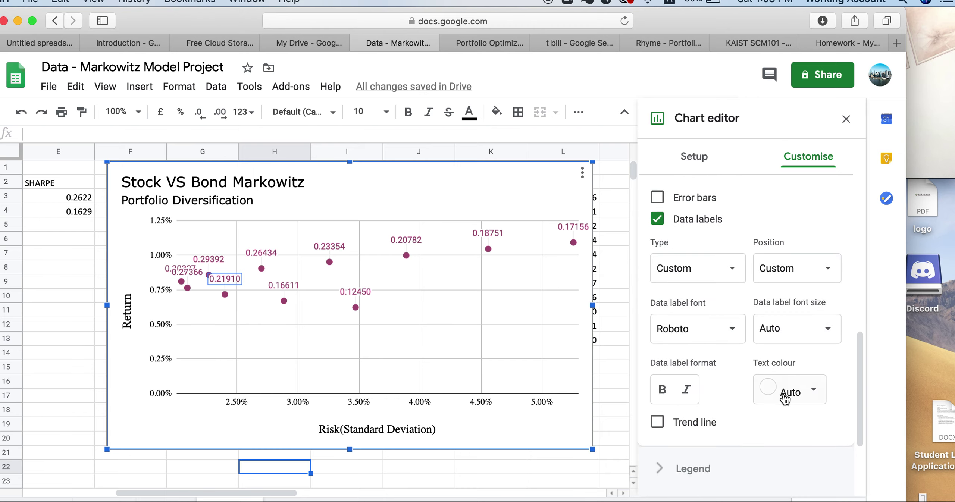
left_click(786, 399)
left_click(786, 398)
left_click(787, 329)
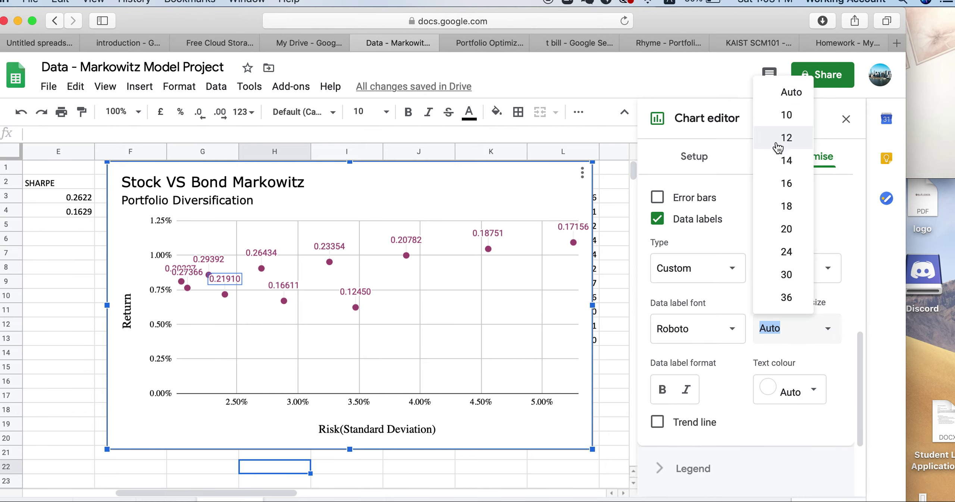
left_click(780, 117)
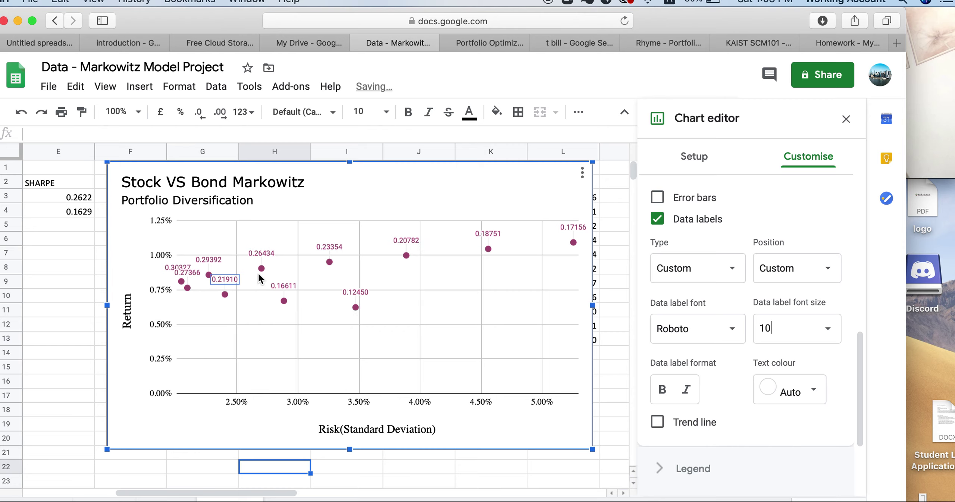
left_click(187, 288)
left_click(189, 284)
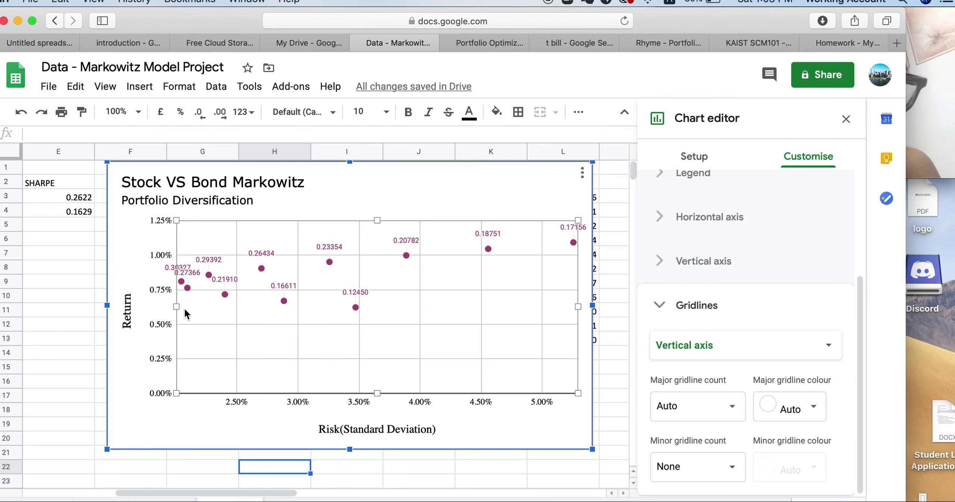
- Close the chart editor and drag the chart's bottom-right corner outward to enlarge it
key("Tab")
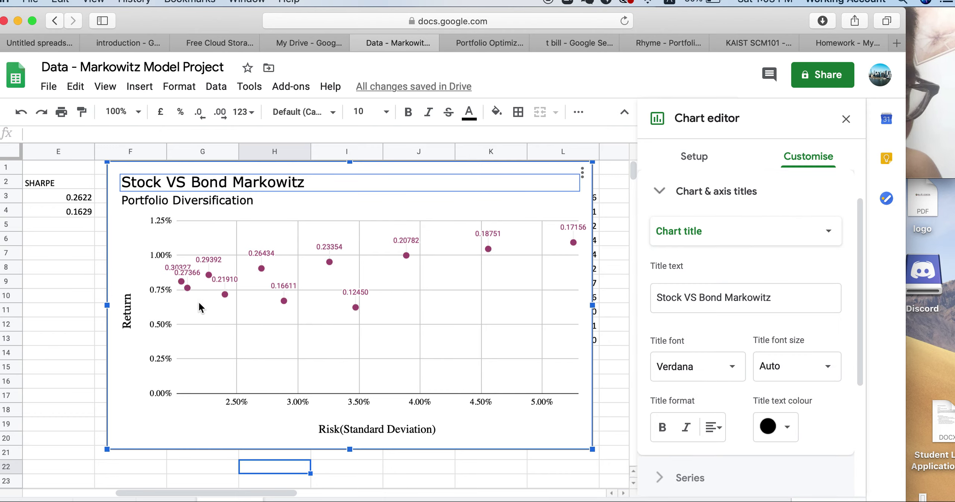
left_click(454, 472)
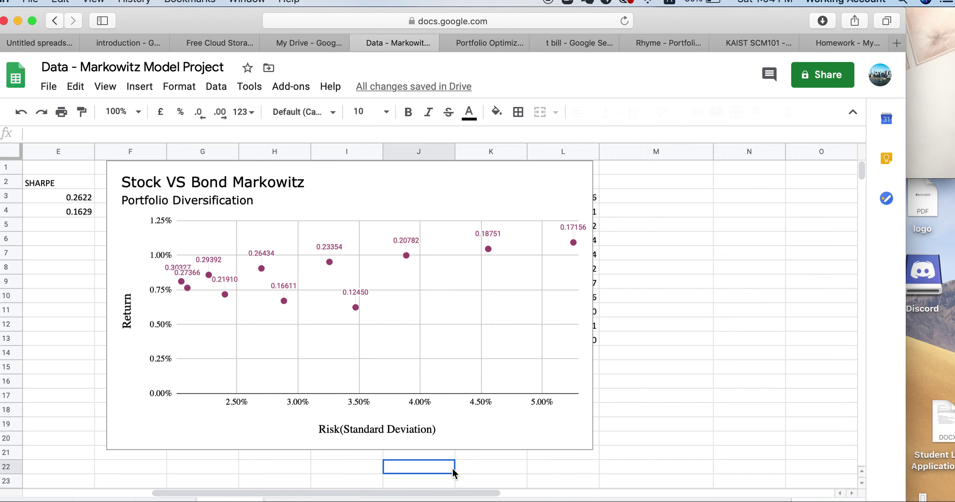
left_click(563, 435)
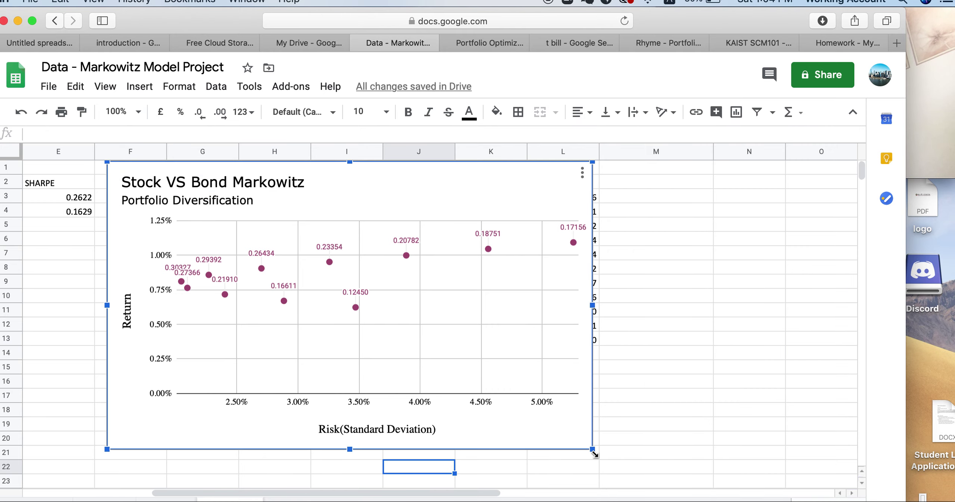
left_click_drag(595, 454, 655, 486)
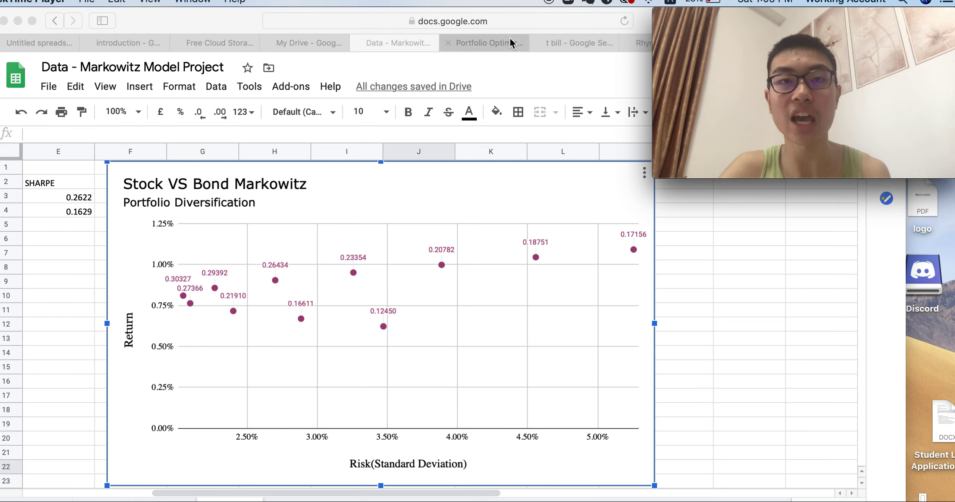
left_click(486, 59)
left_click(482, 50)
left_click(464, 22)
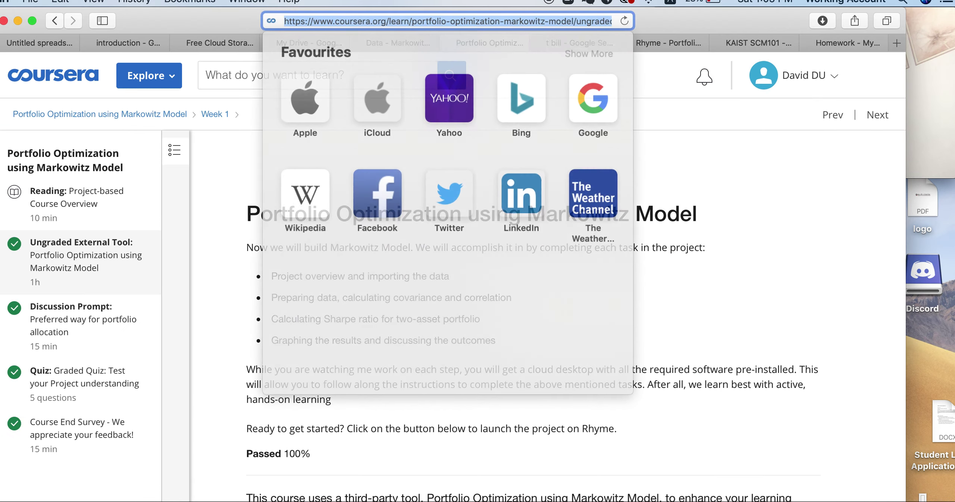
type("ochilov")
key("Return")
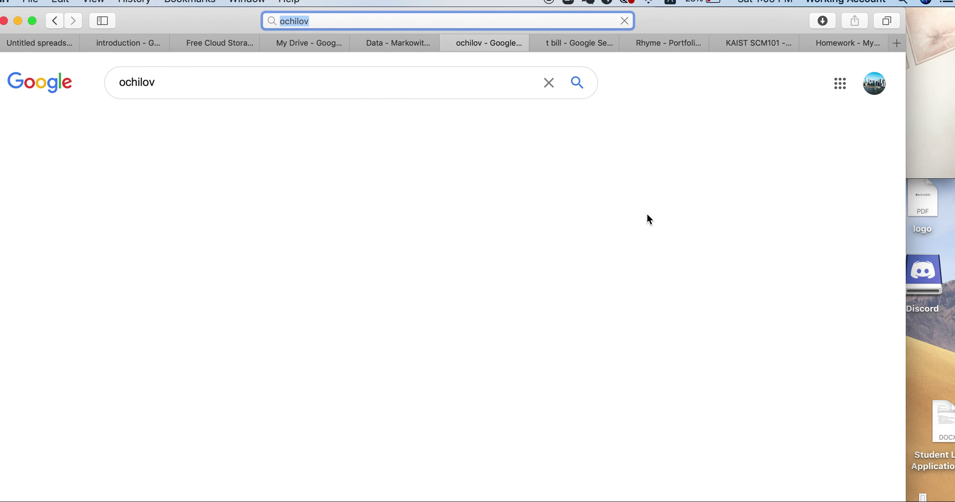
left_click(717, 220)
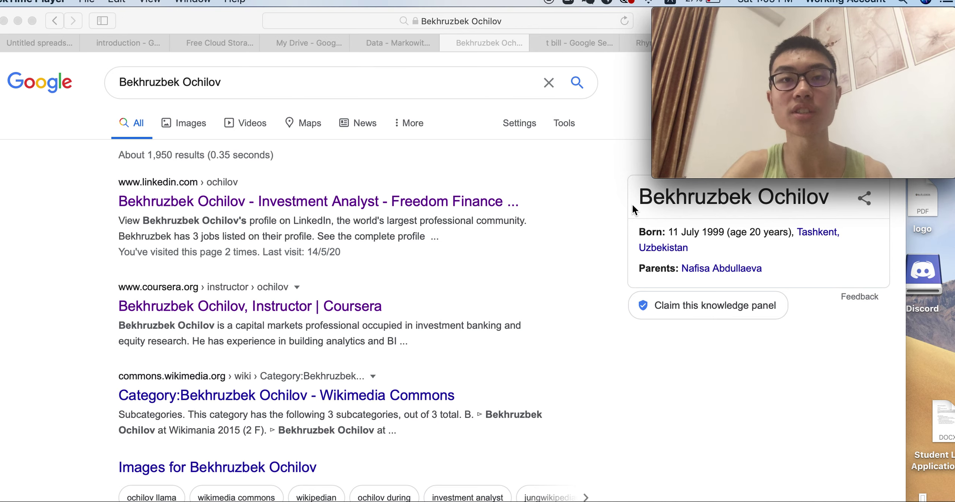
left_click(424, 39)
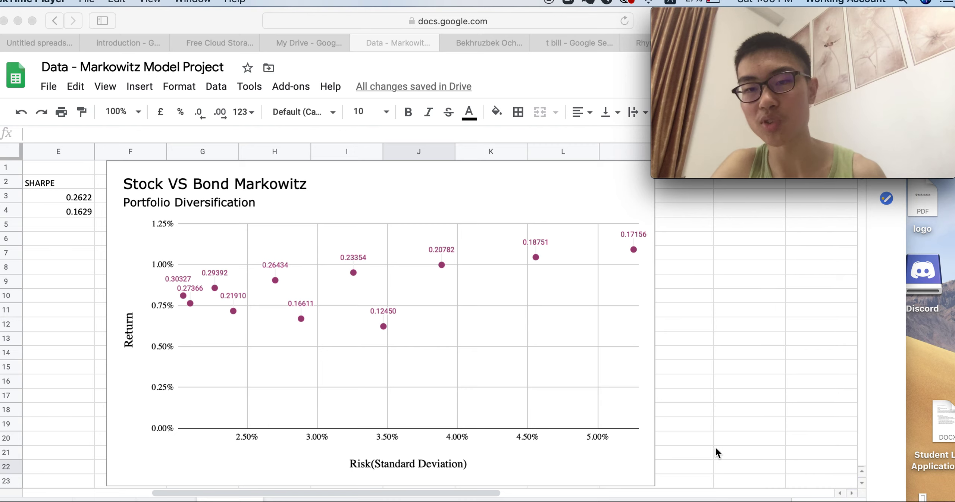
right_click(582, 500)
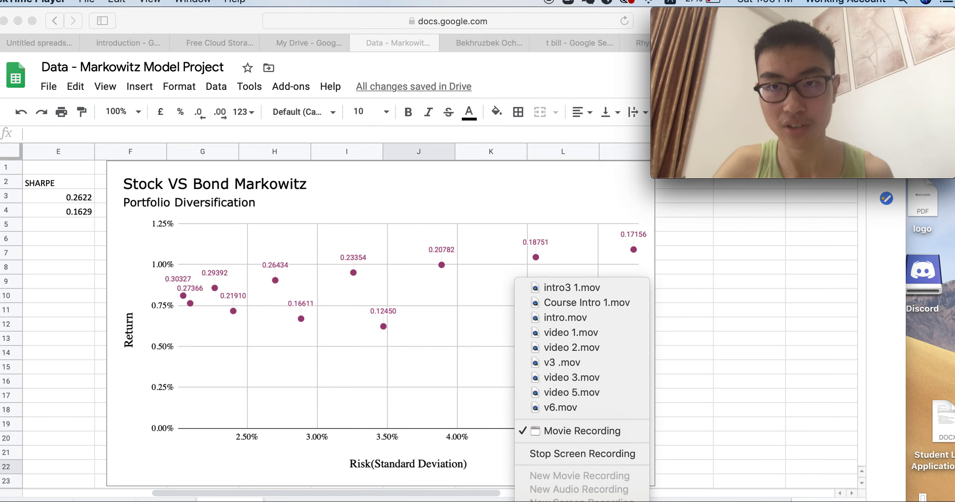